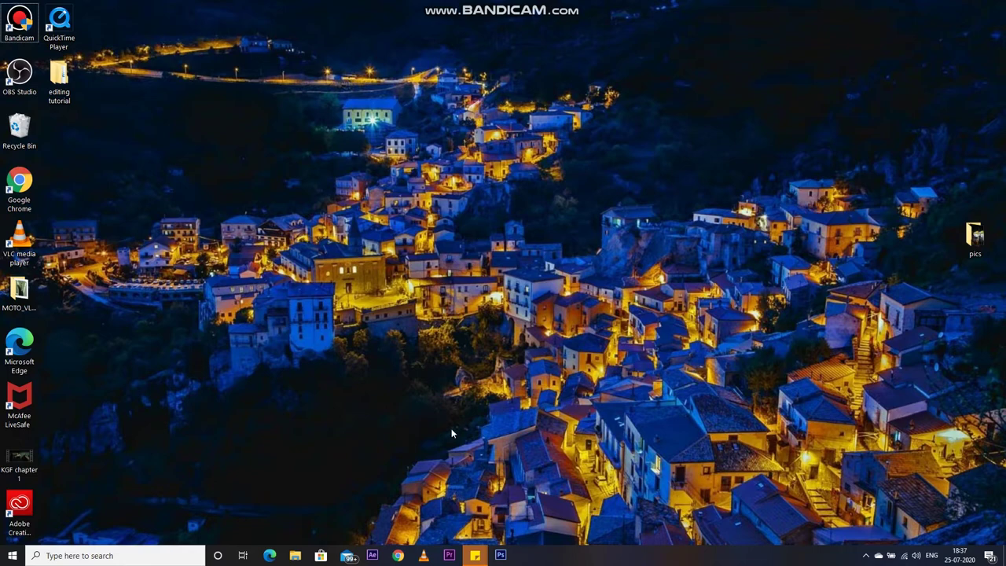
Launch Premiere Pro and start a new project from the Start screen.
left_click(448, 556)
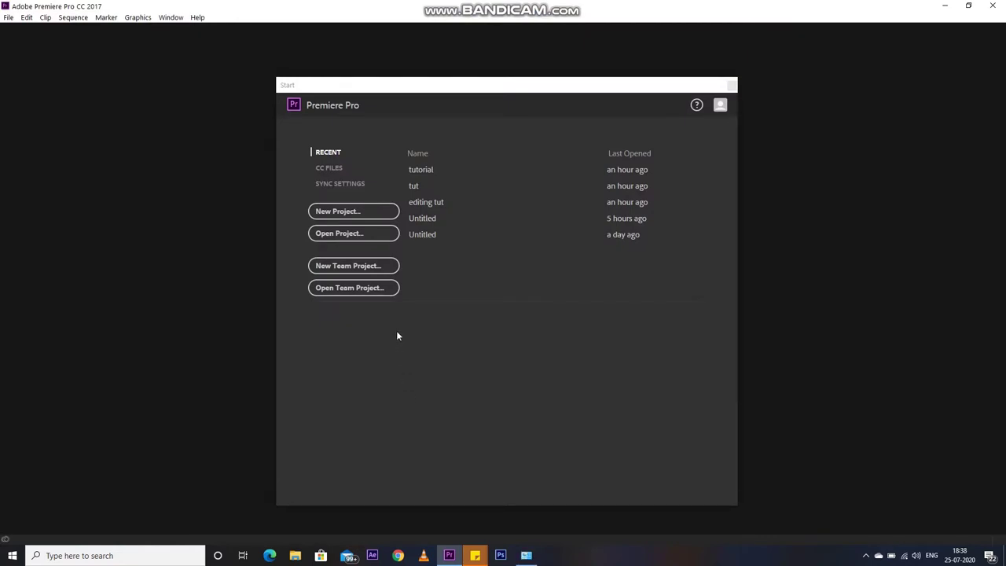
left_click(324, 211)
left_click(459, 193)
left_click(352, 212)
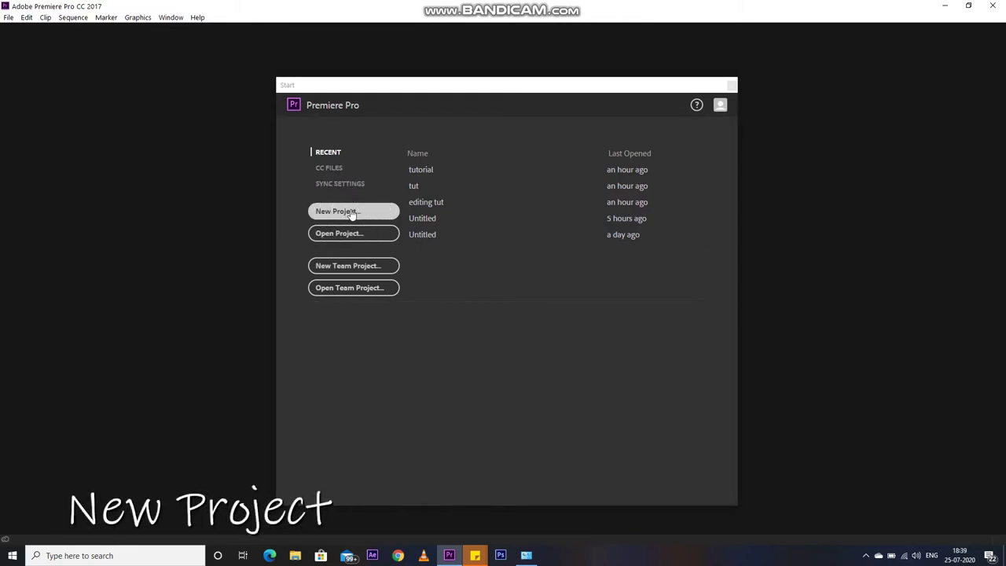
left_click(384, 212)
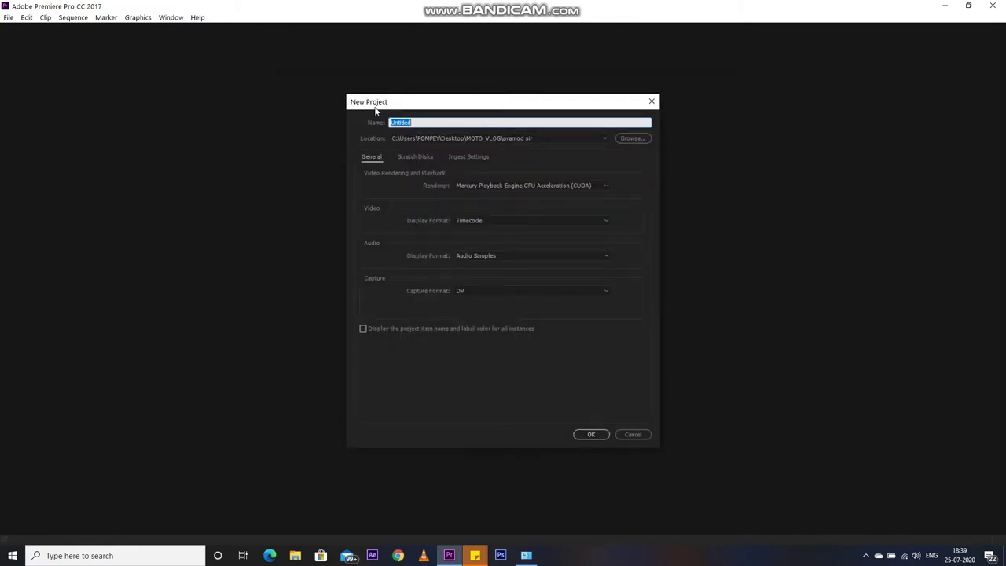
Name the new project 'tutorial'.
double_click(412, 122)
type("tutorial")
left_click(534, 167)
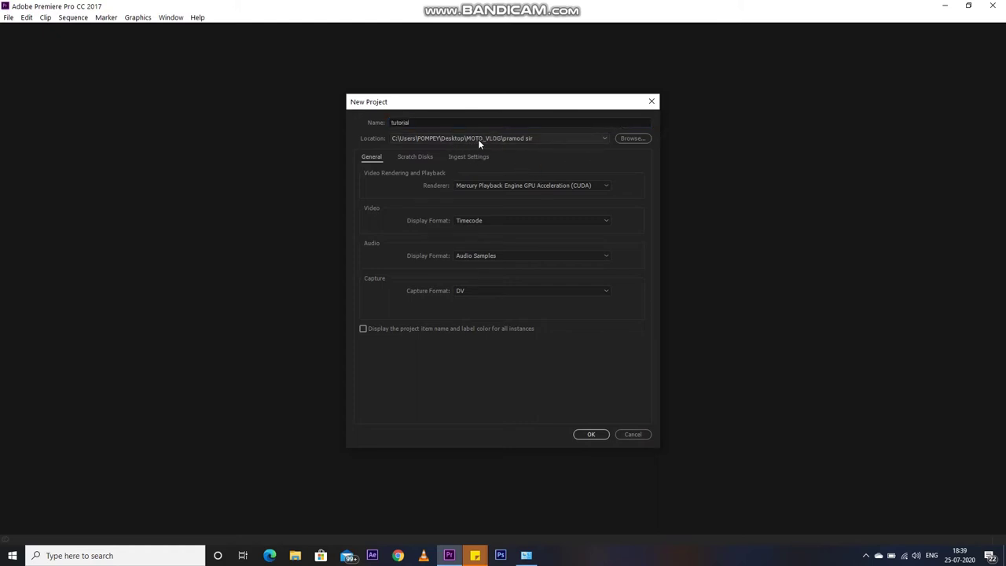
Set the project location to the Desktop 'editing tutorial' folder and create the project.
left_click(632, 139)
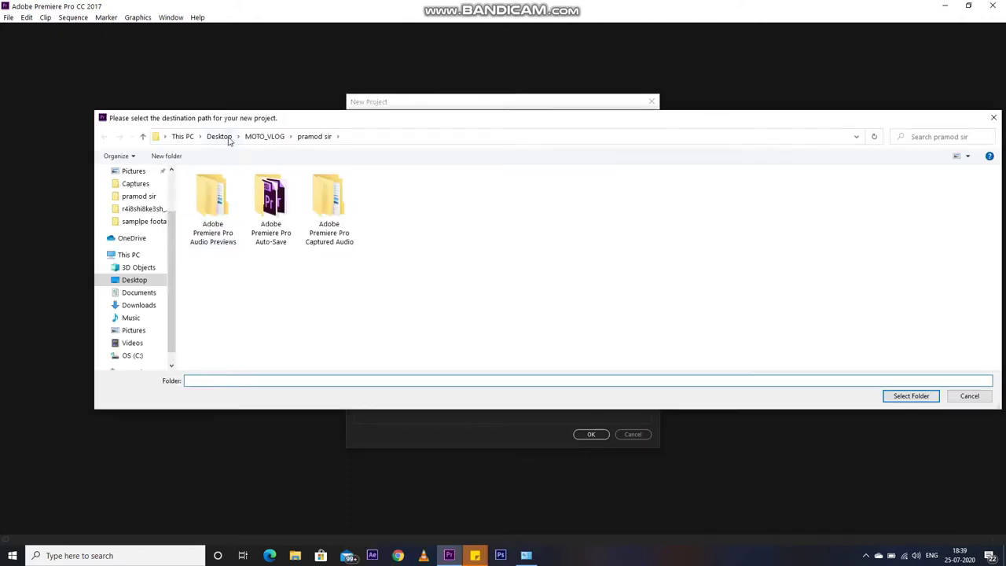
left_click(224, 136)
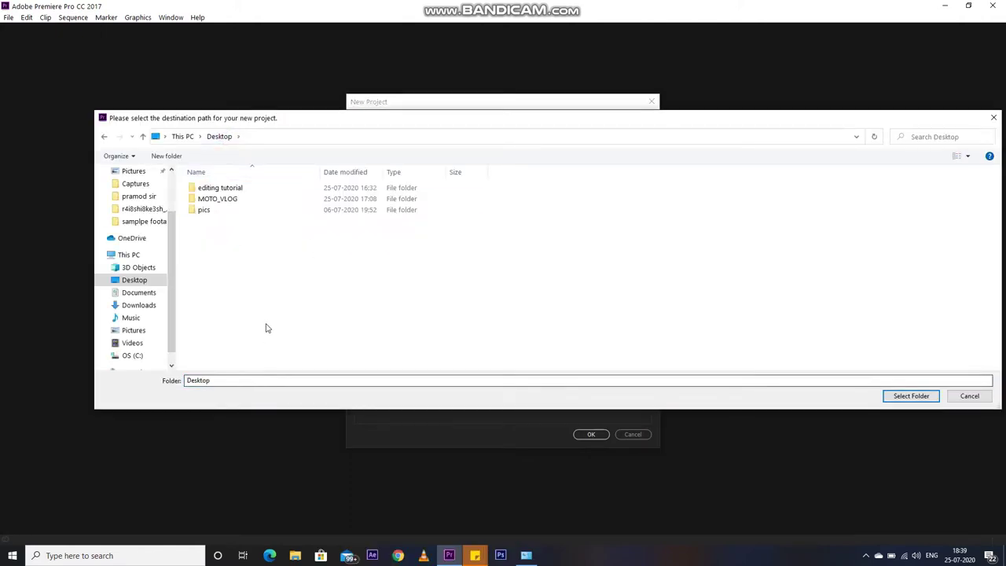
double_click(229, 188)
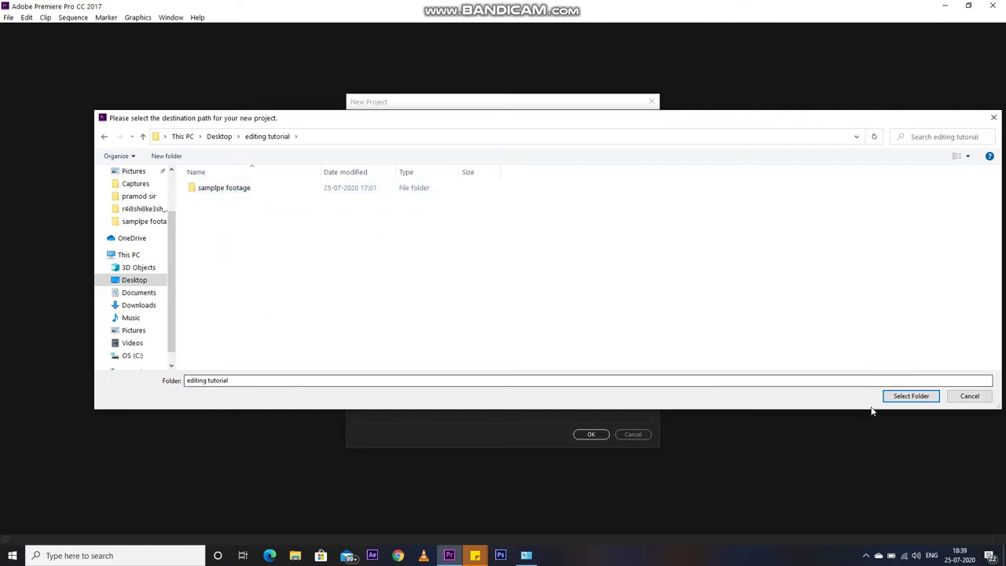
left_click(911, 396)
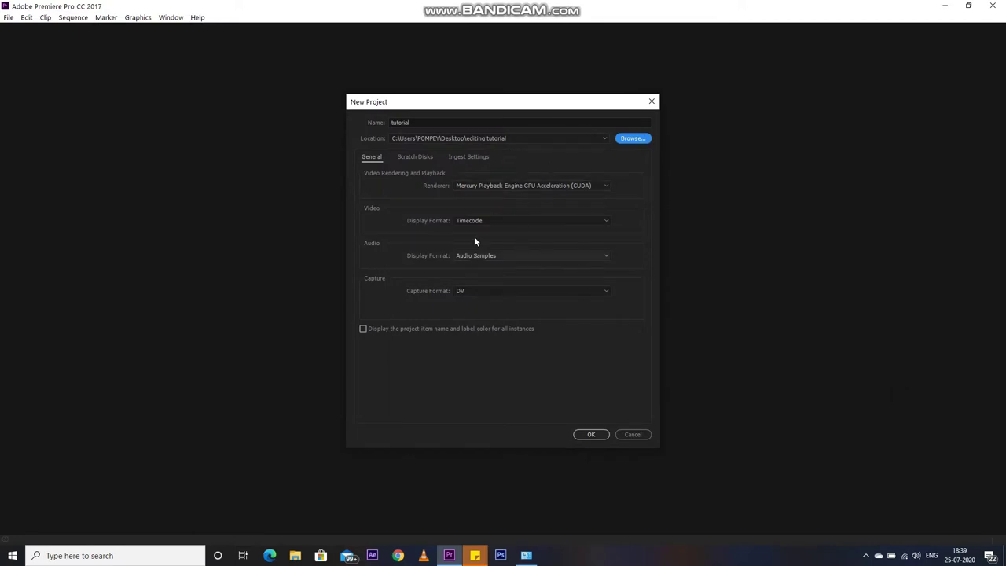
left_click(589, 436)
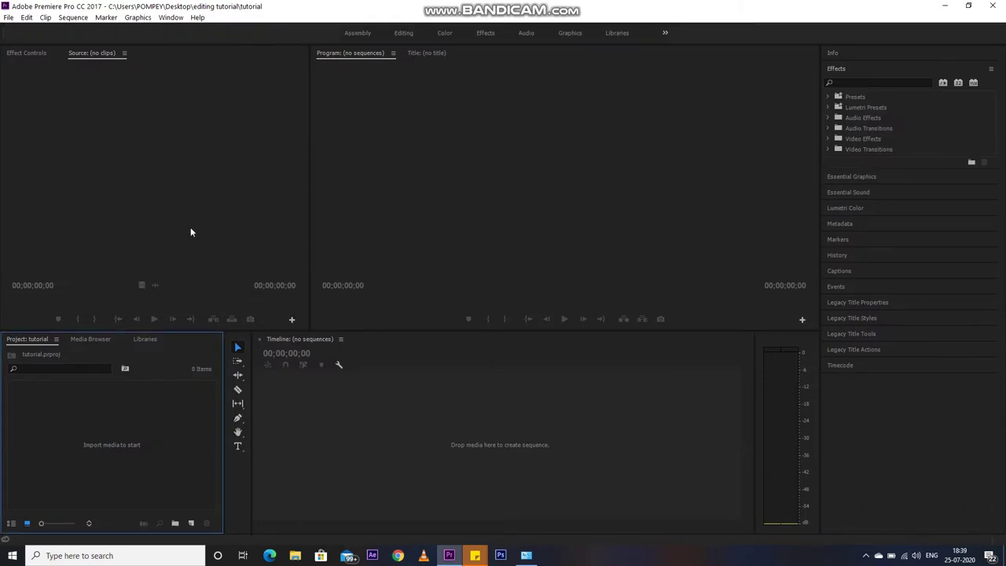
Point out the Source Monitor, Timeline and Effect Controls panels.
left_click(311, 505)
left_click(148, 228)
left_click(130, 423)
left_click(246, 470)
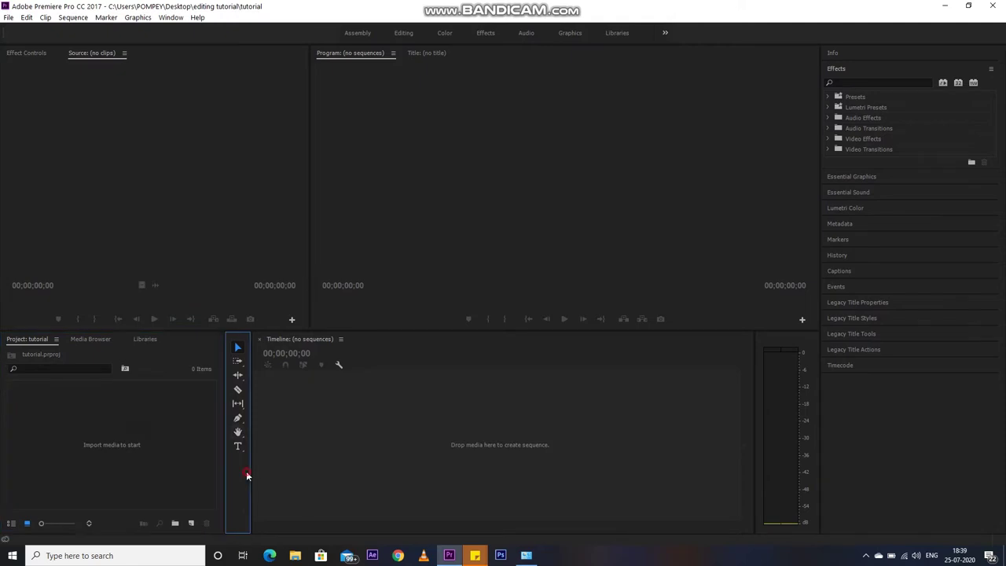
left_click(277, 464)
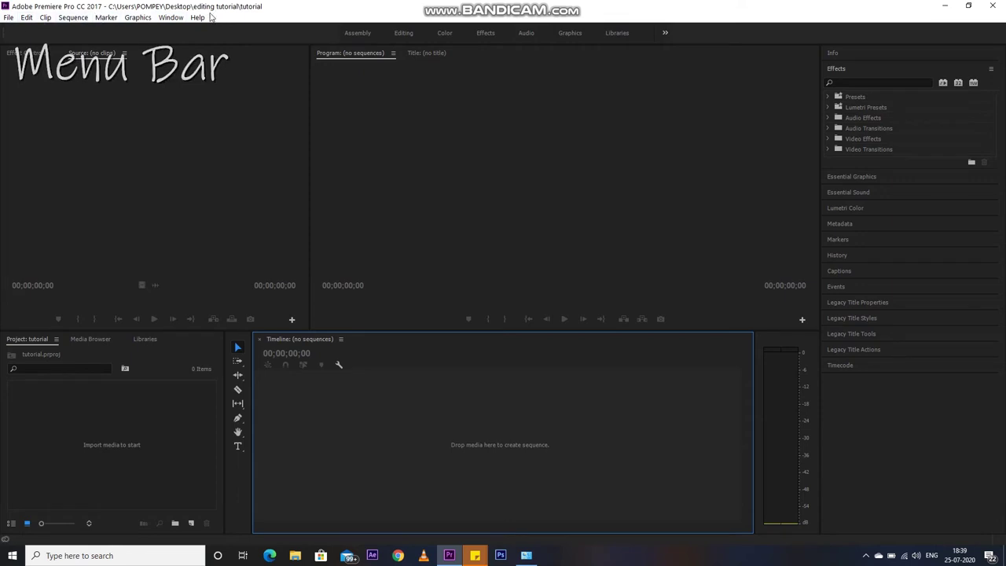
left_click(122, 129)
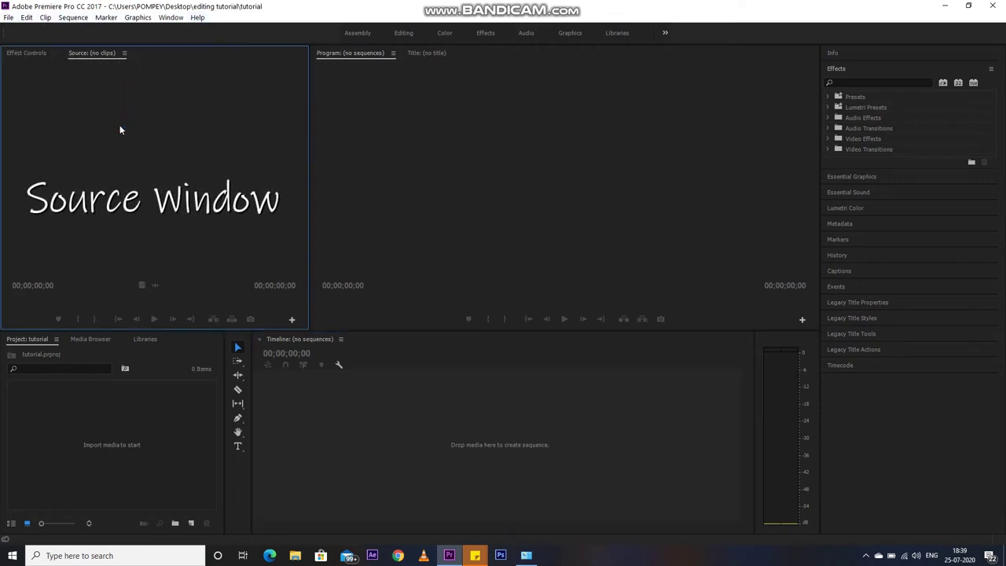
left_click(28, 53)
left_click(94, 53)
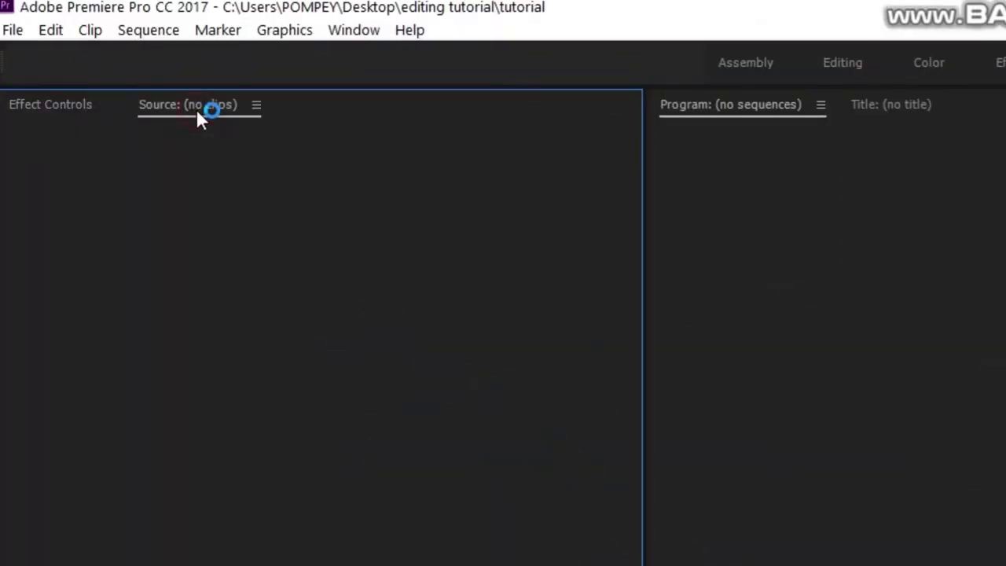
left_click(47, 108)
left_click(186, 108)
left_click(69, 117)
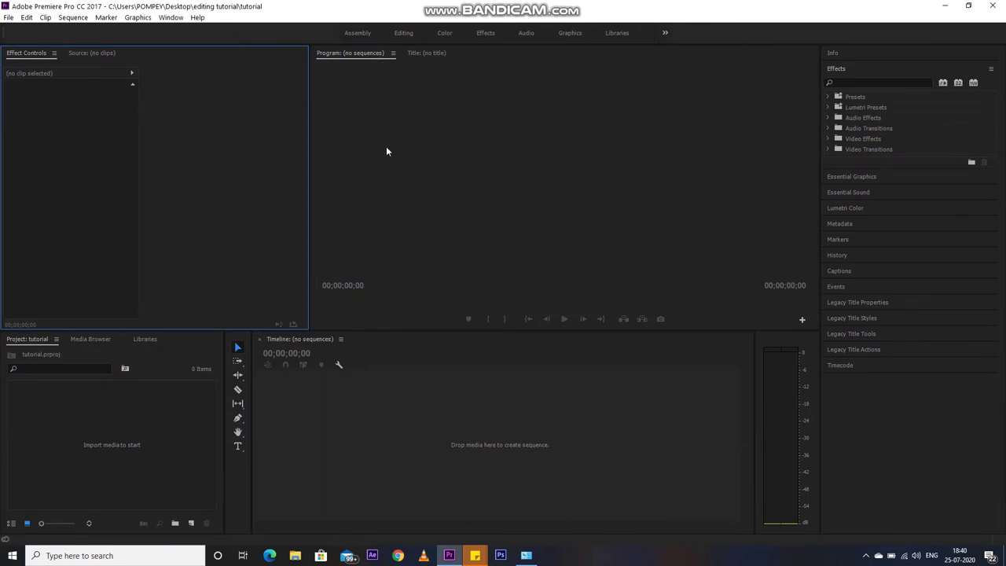
Point out the Program Monitor, Timeline, Tools and Project panels, then open the media import browser.
left_click(389, 172)
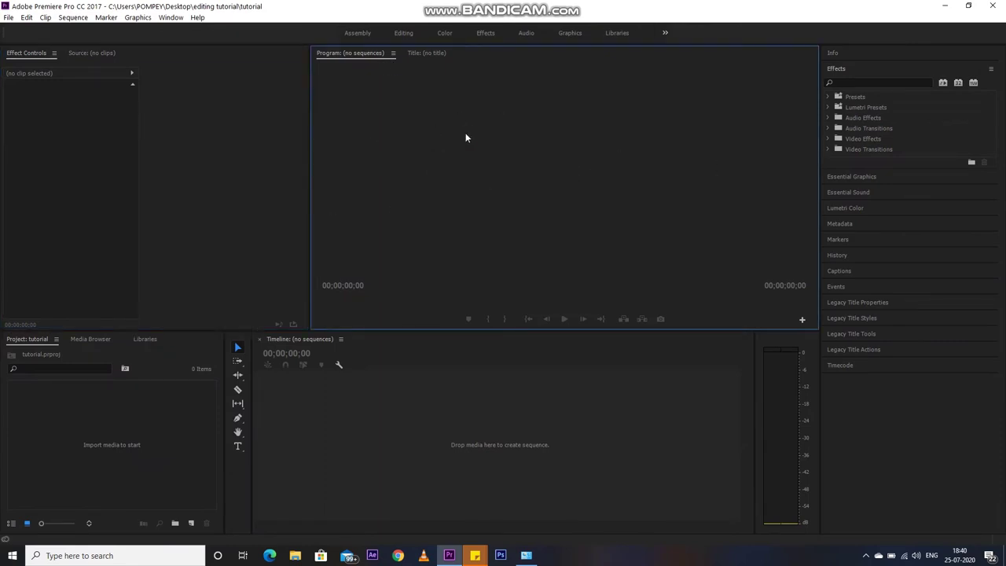
left_click(355, 417)
left_click(235, 485)
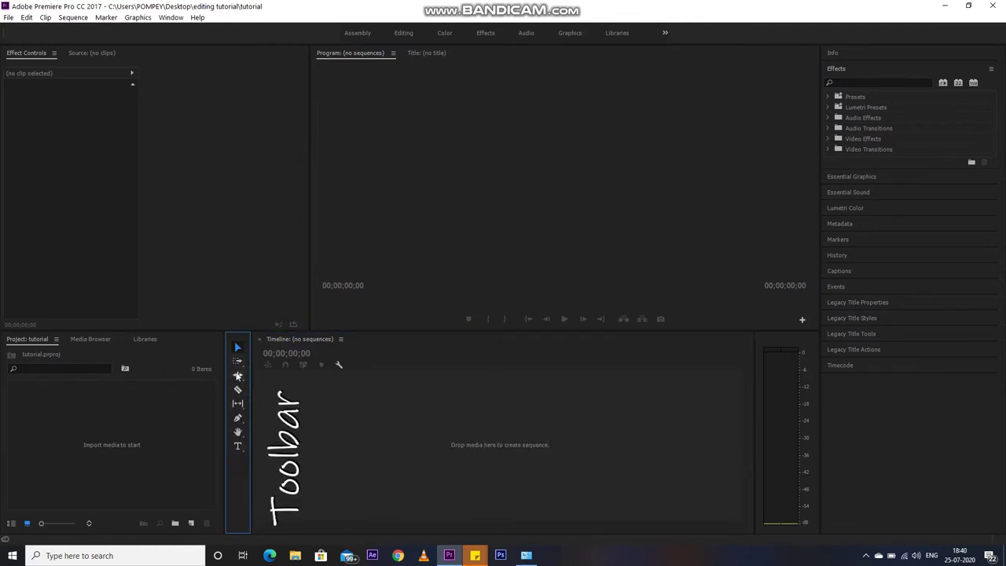
left_click(262, 475)
left_click(245, 474)
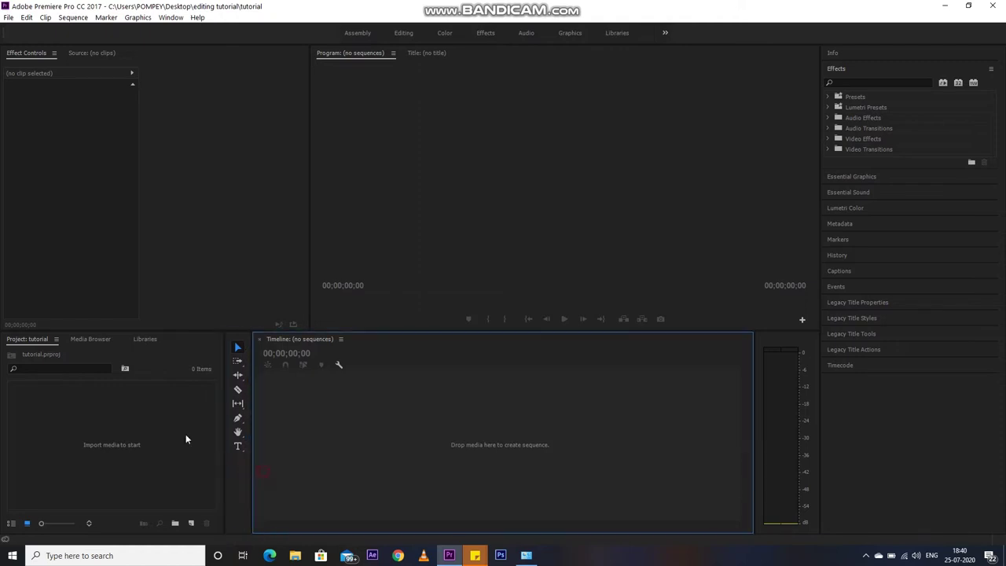
left_click(202, 218)
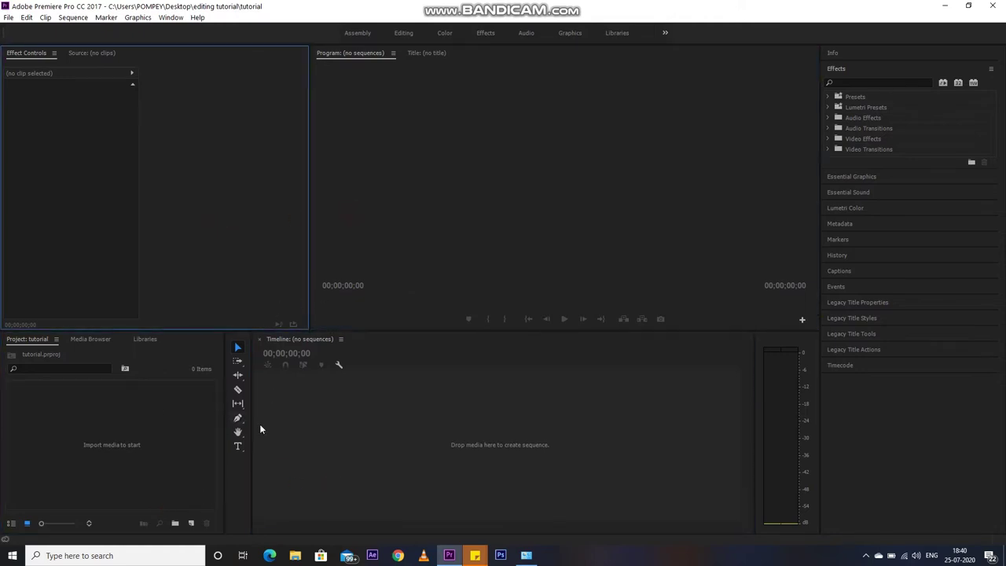
left_click(240, 481)
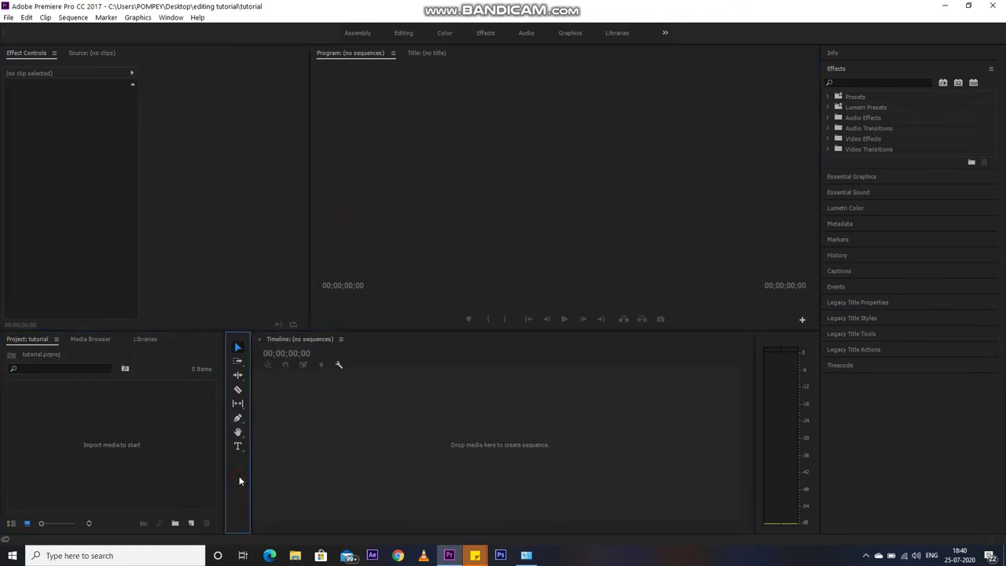
left_click(59, 407)
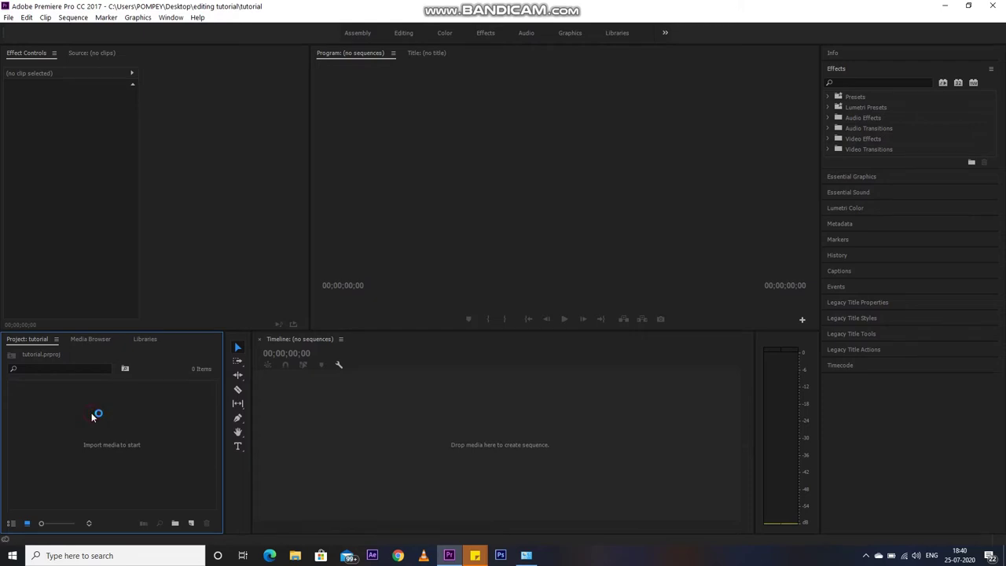
double_click(91, 415)
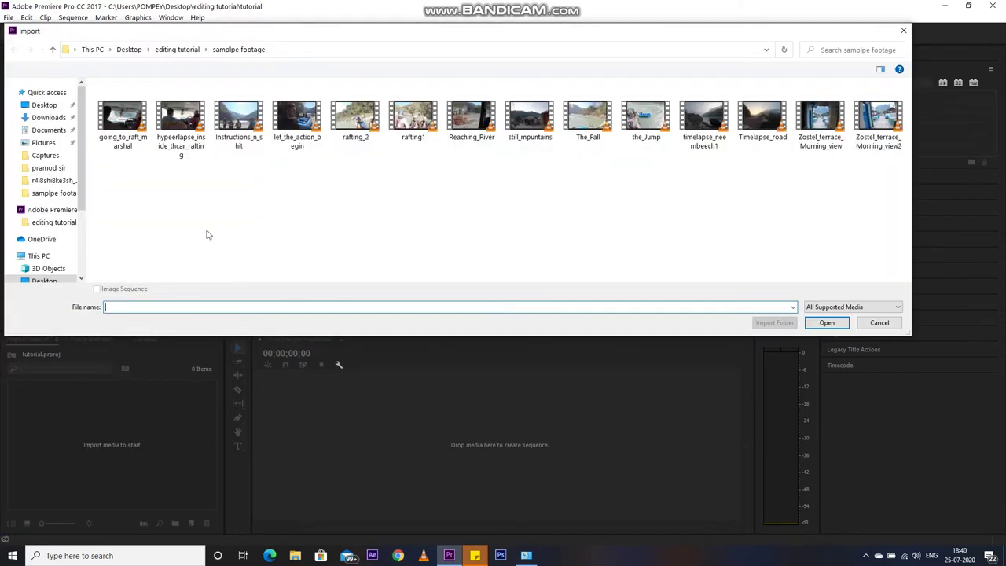
Cancel the import browser and reopen it through File > Import.
left_click(876, 324)
left_click(8, 17)
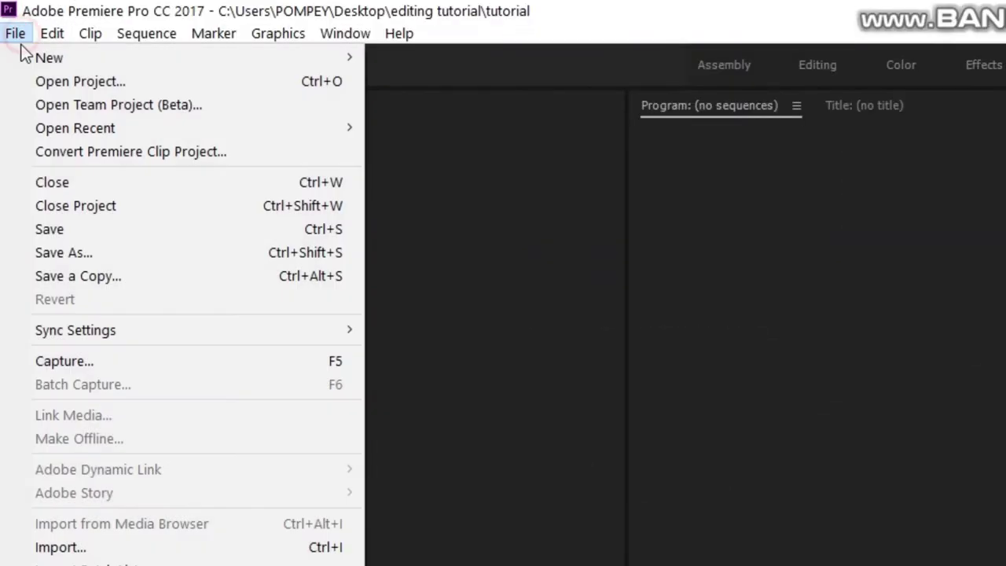
left_click(81, 547)
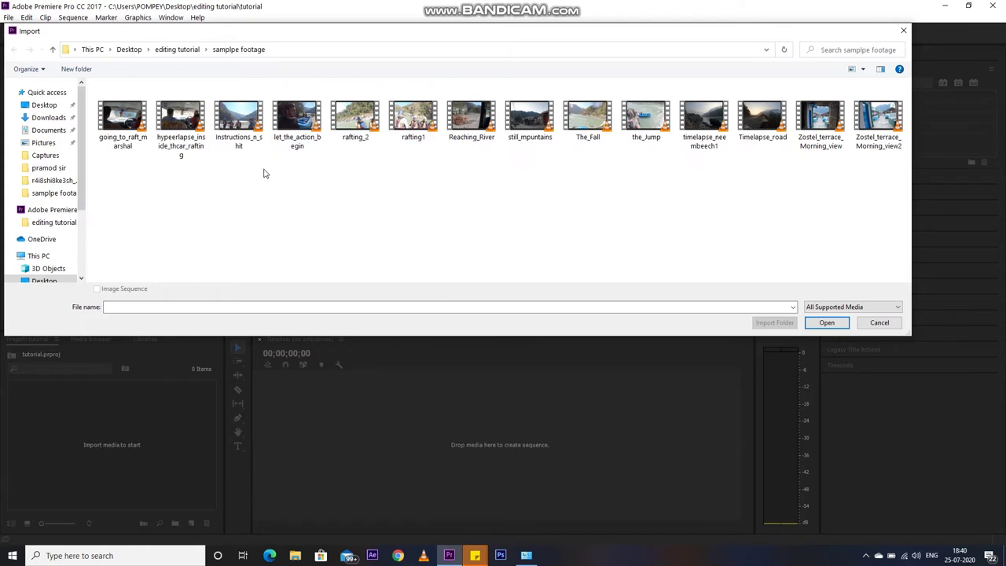
Import going_to_raft_marshal, rafting1, Reaching_River and still_mpuntains from the sample footage folder.
left_click(225, 180)
key("Left")
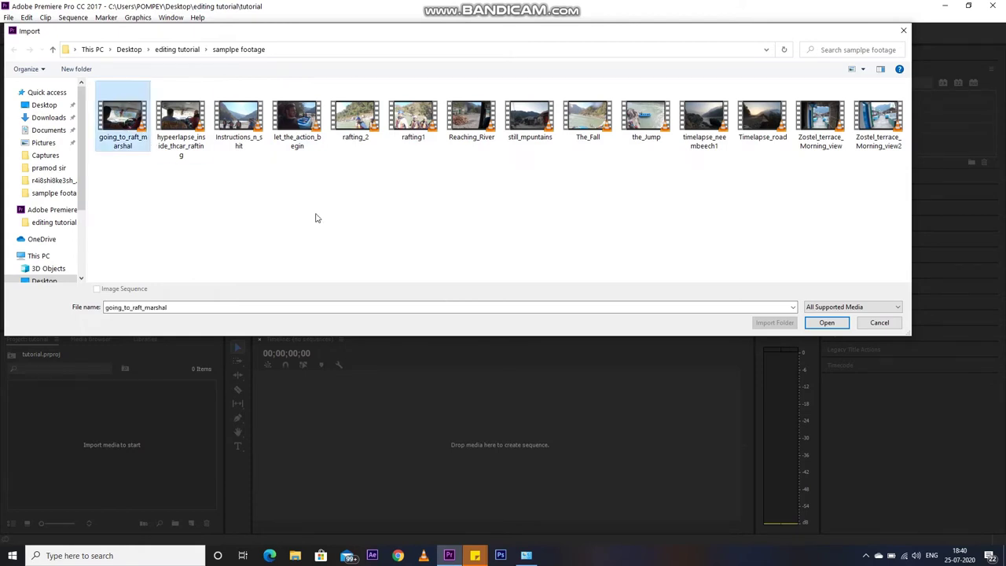
left_click(239, 122, "ctrl")
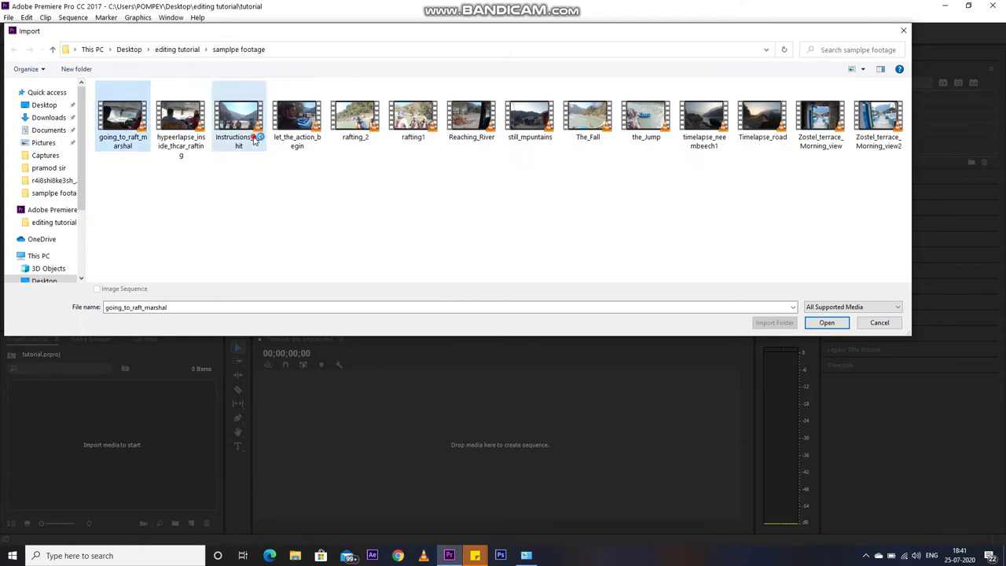
left_click(297, 126, "ctrl")
left_click(530, 118, "ctrl")
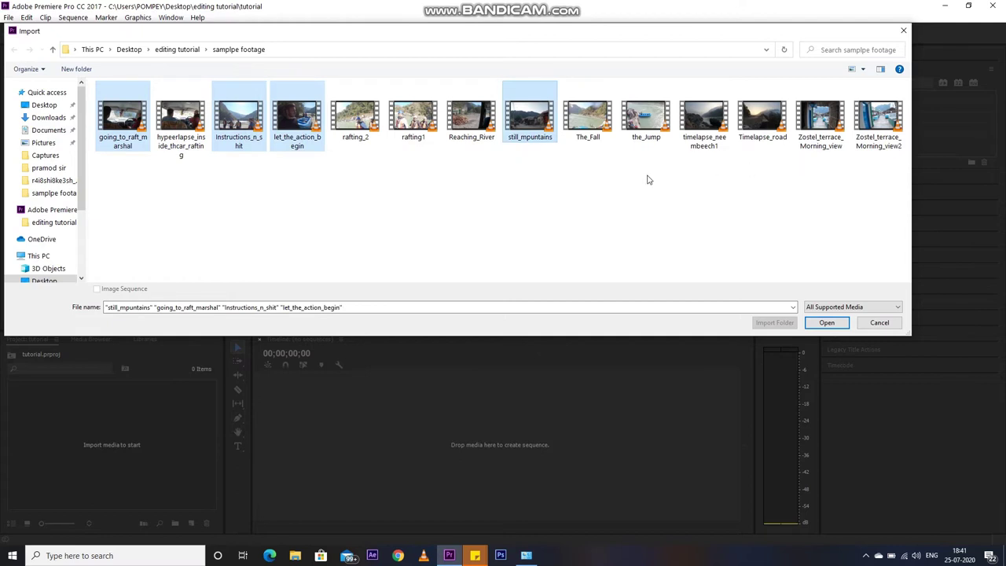
left_click(472, 118, "ctrl")
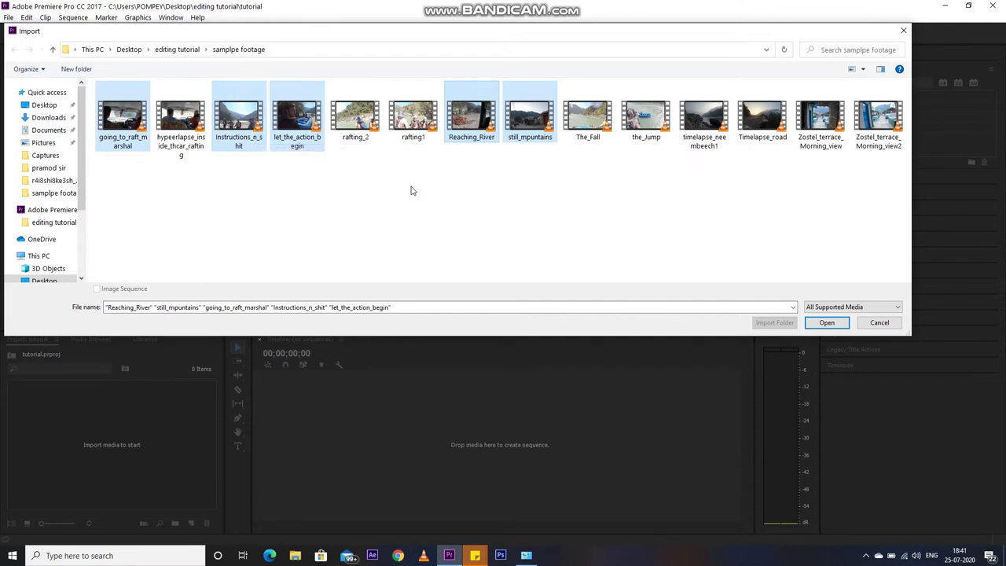
left_click(239, 117, "ctrl")
left_click(297, 118, "ctrl")
left_click(413, 118, "ctrl")
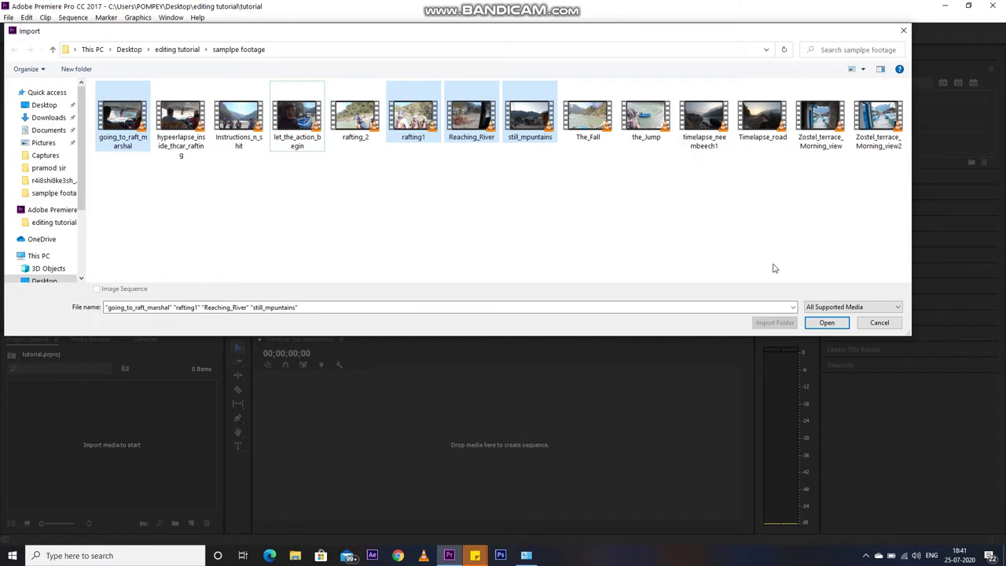
left_click(827, 322)
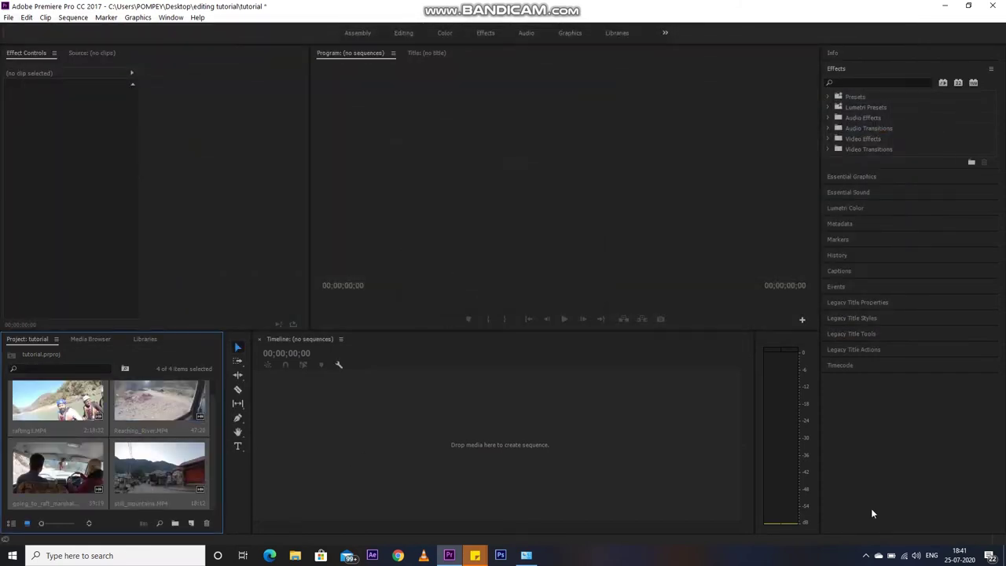
left_click(601, 512)
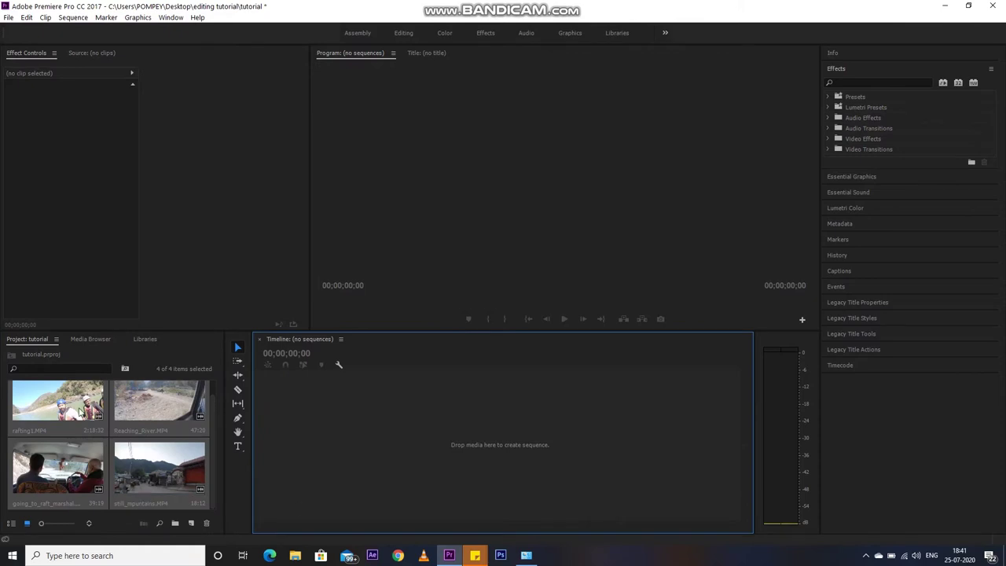
Show the four clips in List View with their frame rates, then select still_mpuntains.MP4.
scroll(214, 405, "up", 1)
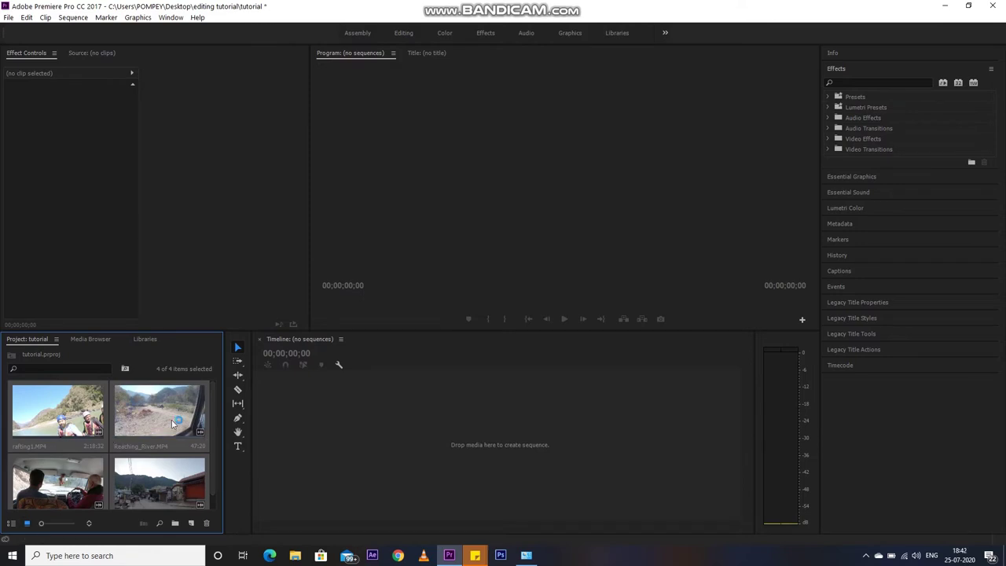
left_click(75, 422)
key("ctrl+a")
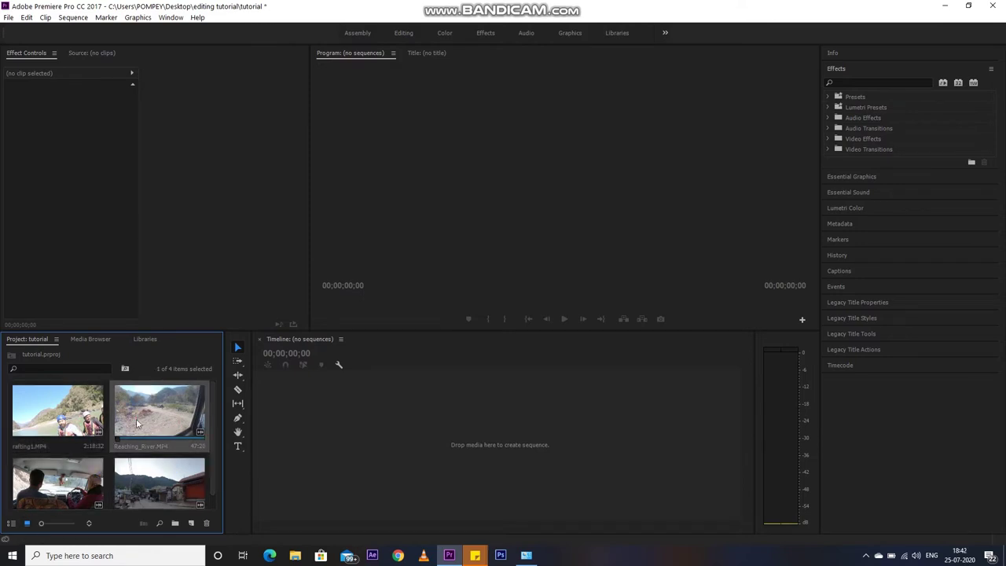
left_click(12, 523)
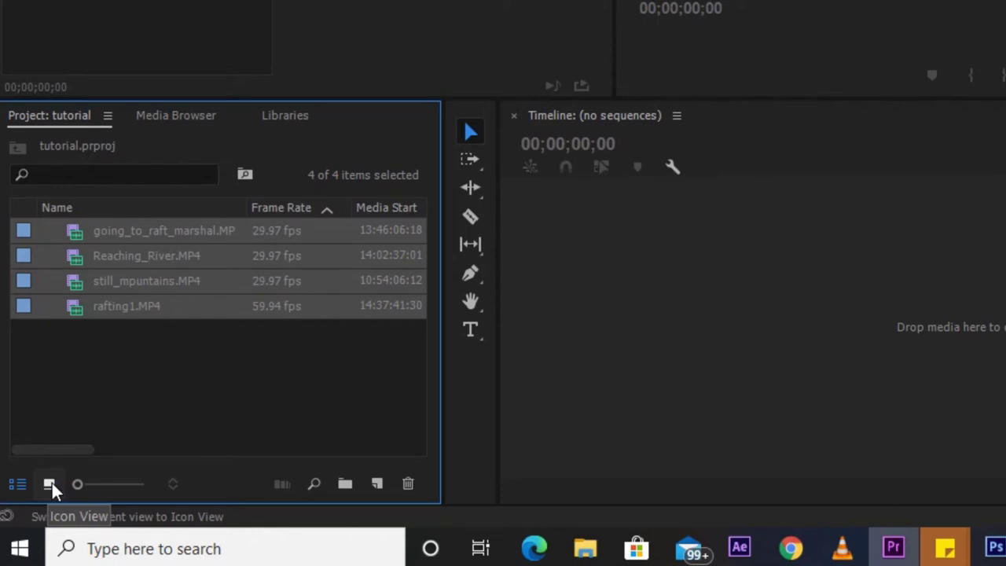
left_click(49, 483)
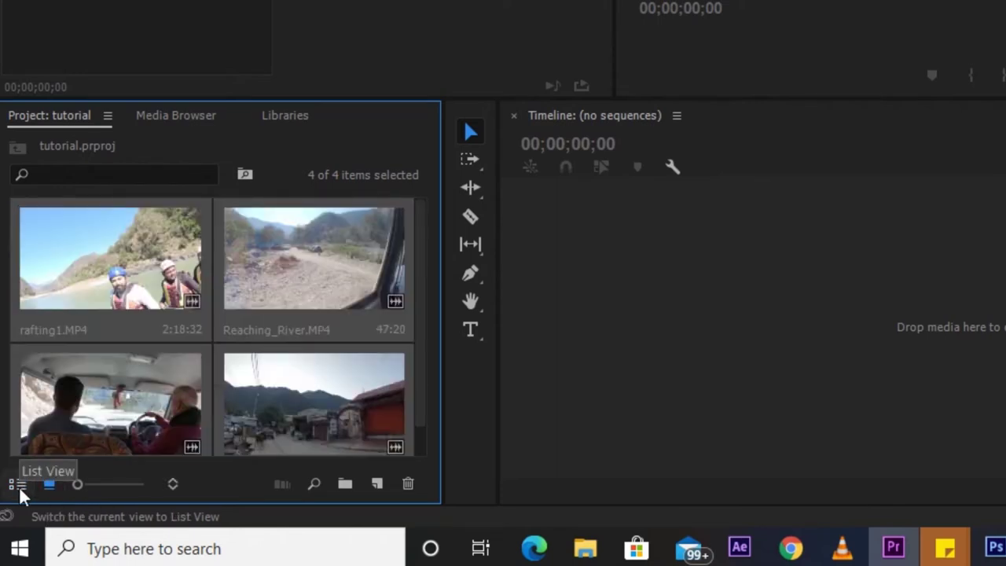
left_click(19, 485)
left_click(199, 393)
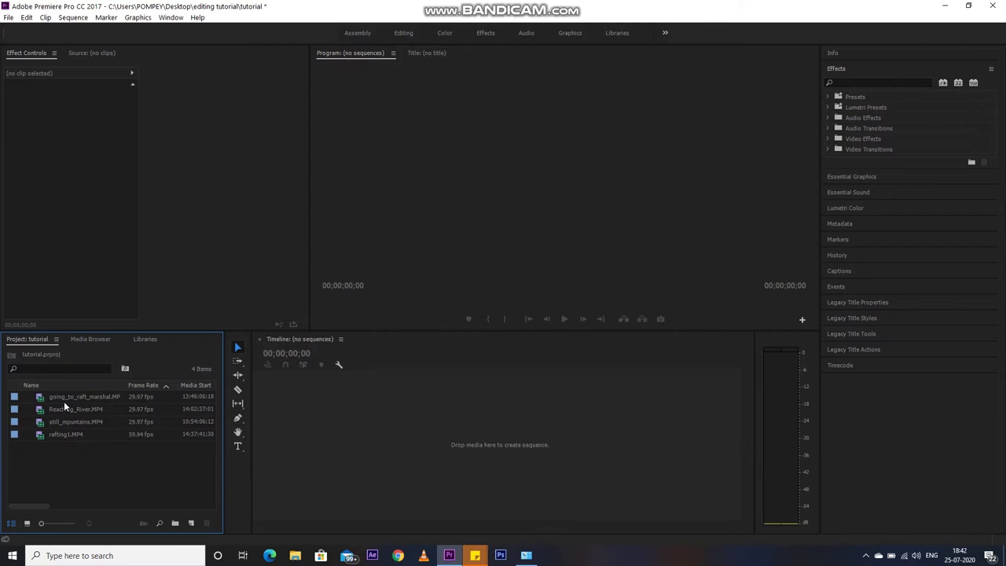
left_click(61, 422)
Drop still_mpuntains.MP4 on the Timeline to create a still_mpuntains sequence, then inspect the clip.
left_click_drag(68, 422, 302, 421)
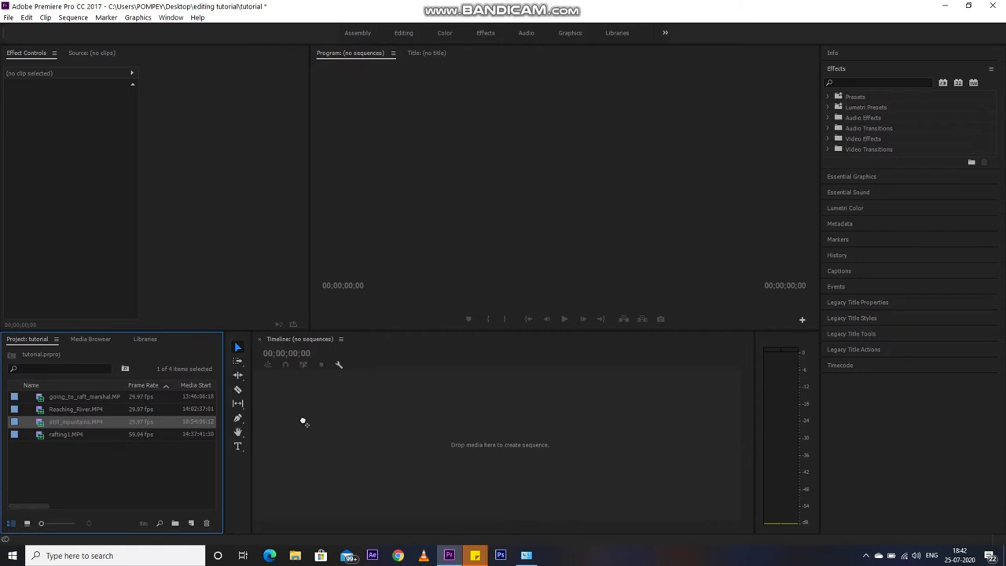
left_click_drag(302, 422, 305, 422)
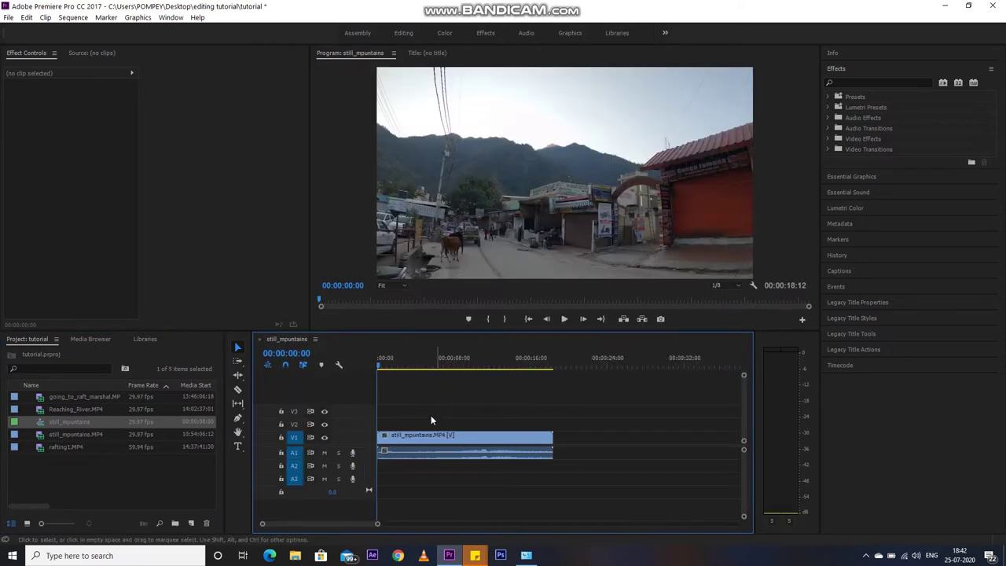
left_click(413, 438)
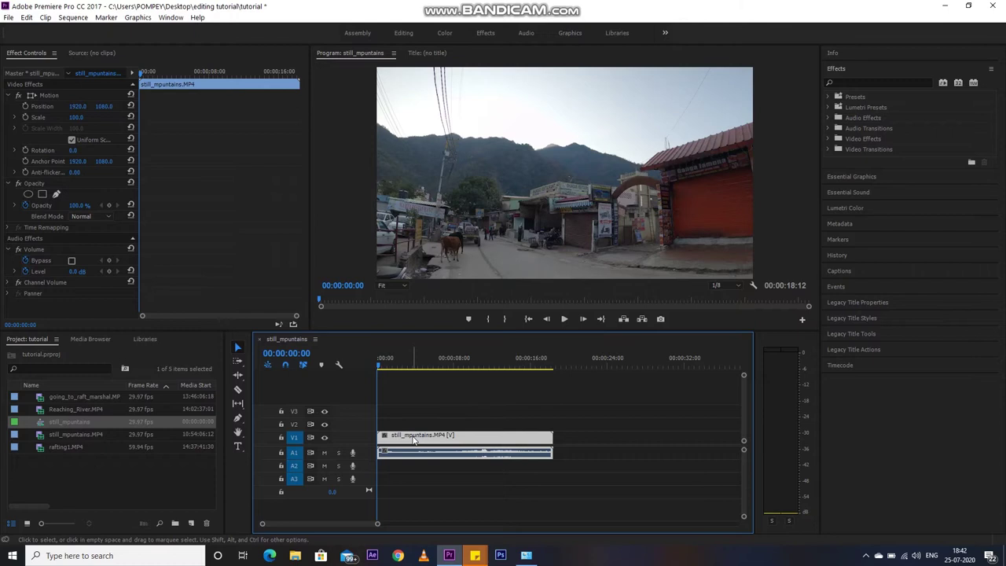
left_click(484, 445)
left_click(485, 446)
left_click(409, 404)
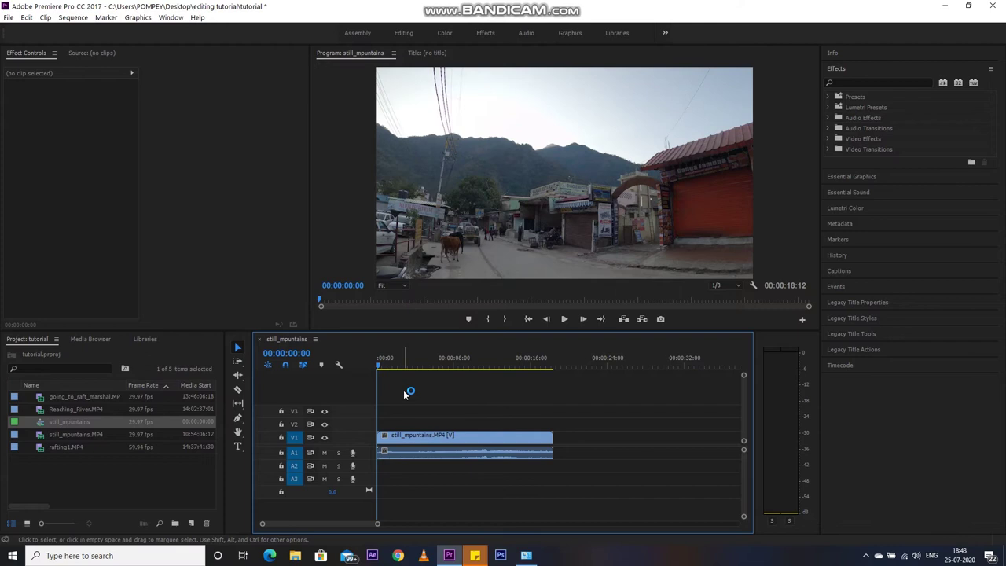
Play the mountain clip and zoom the timeline to frame level around 00:00:08.
left_click(414, 363)
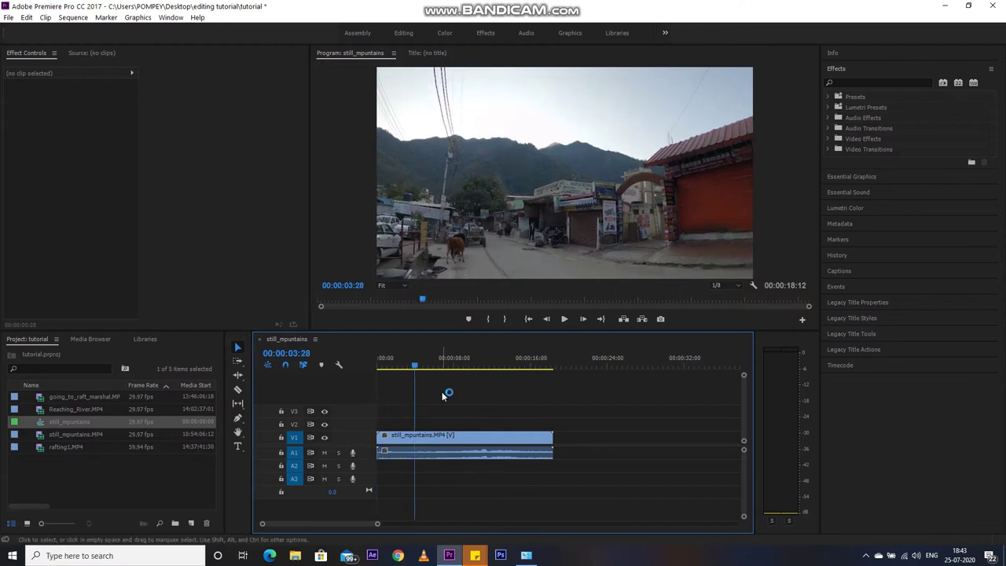
key("space")
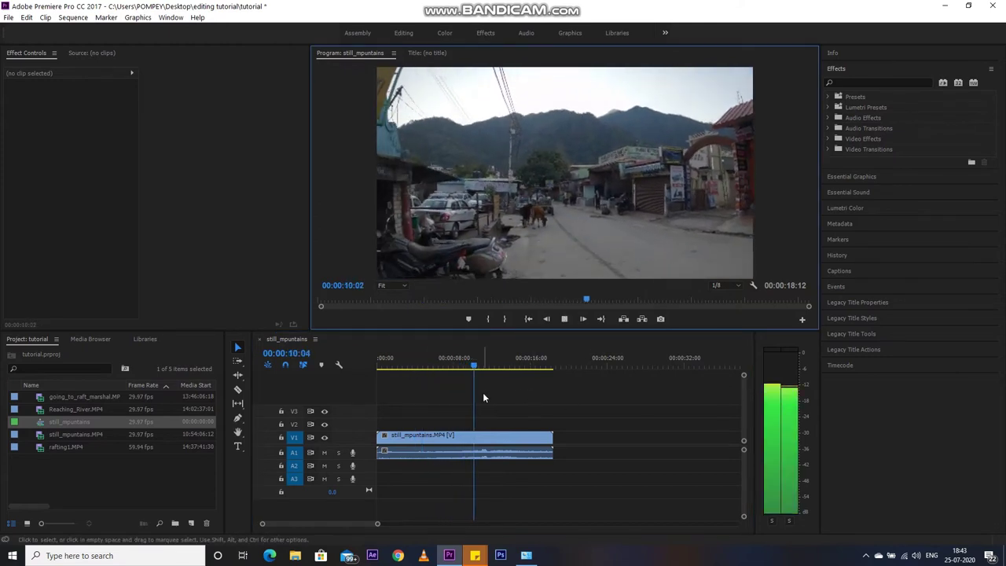
key("space")
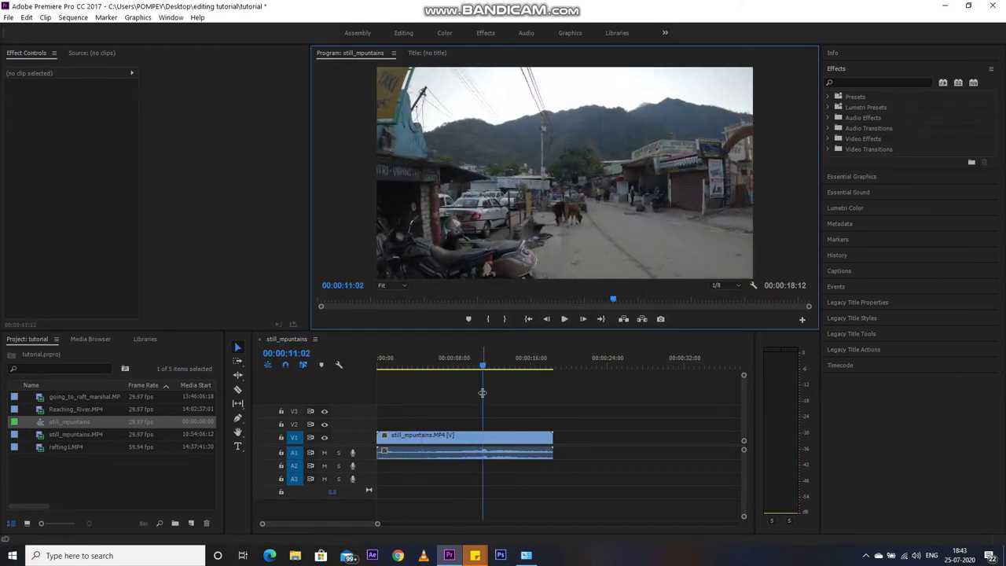
key("space")
key("space")
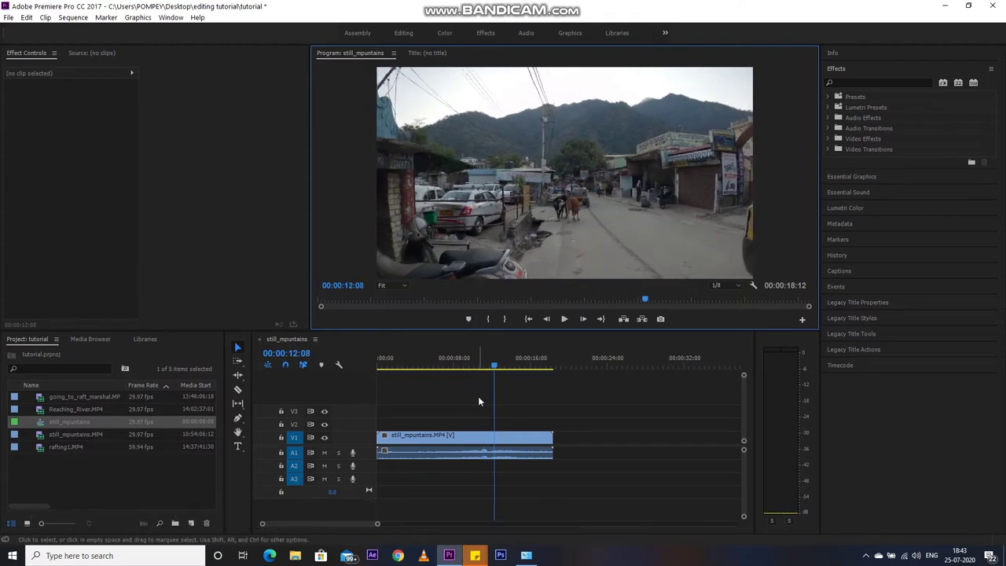
left_click(452, 422)
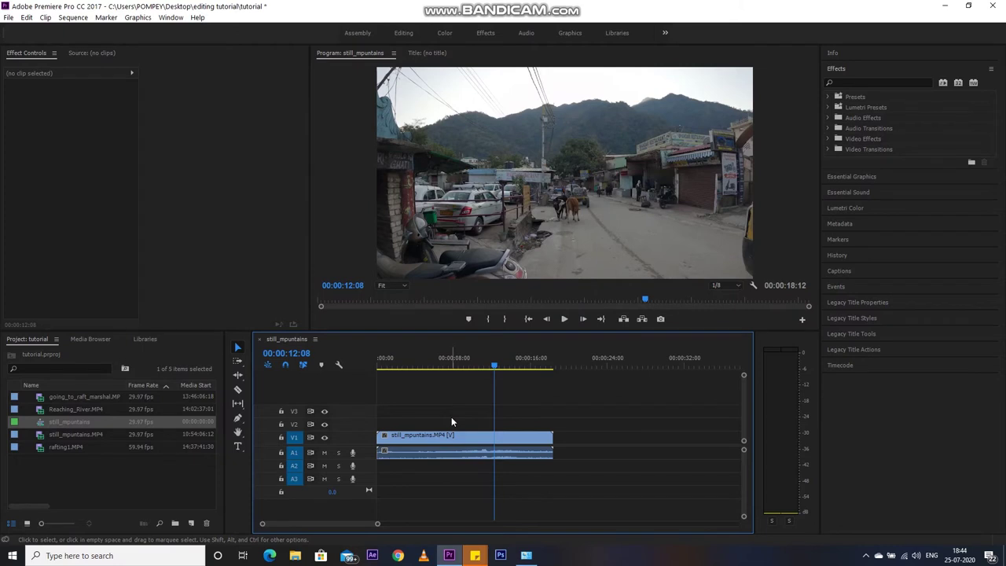
key("equal")
key("equal")
key("equal")
scroll(451, 417, "up", 2, "alt")
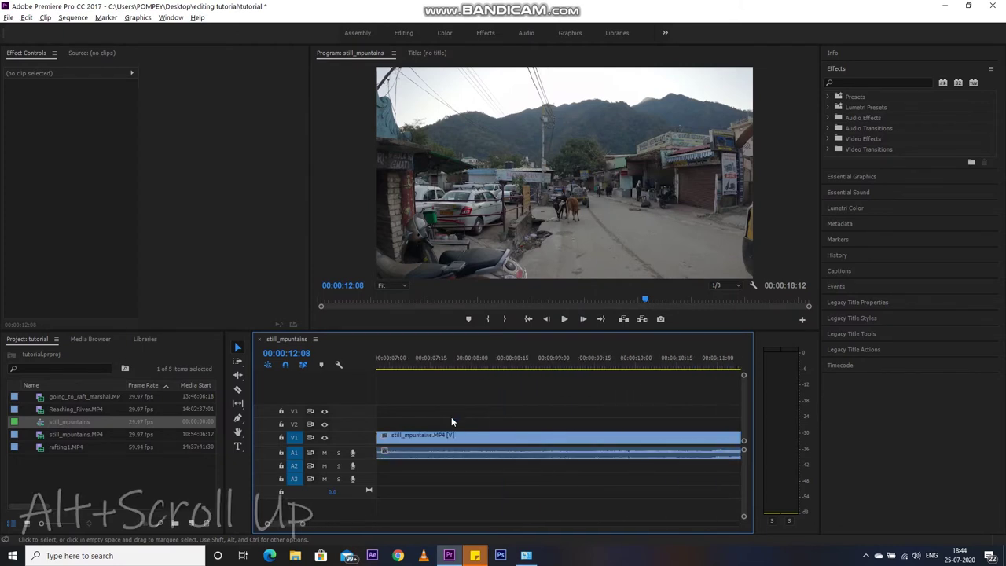
left_click_drag(287, 353, 307, 351)
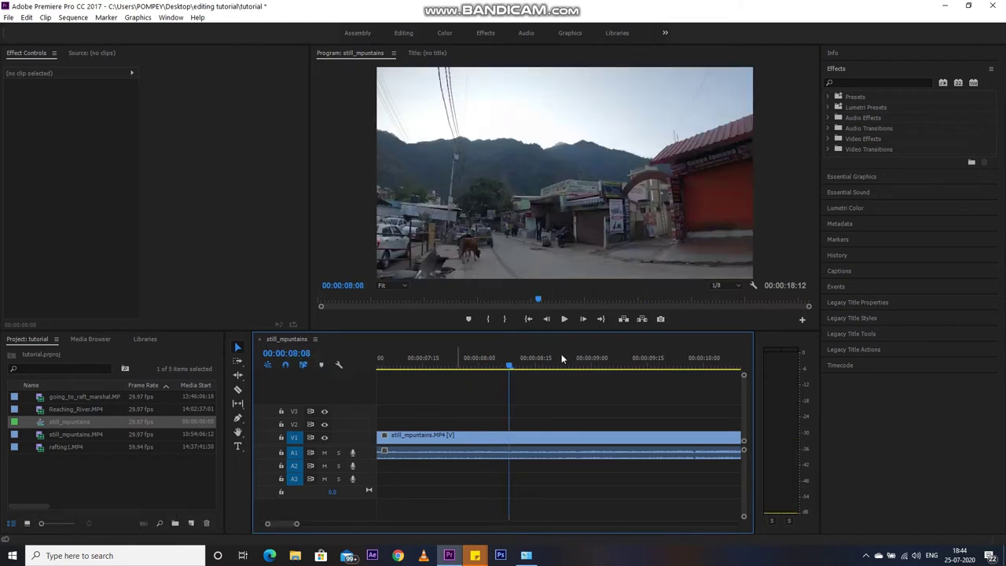
left_click_drag(296, 354, 308, 355)
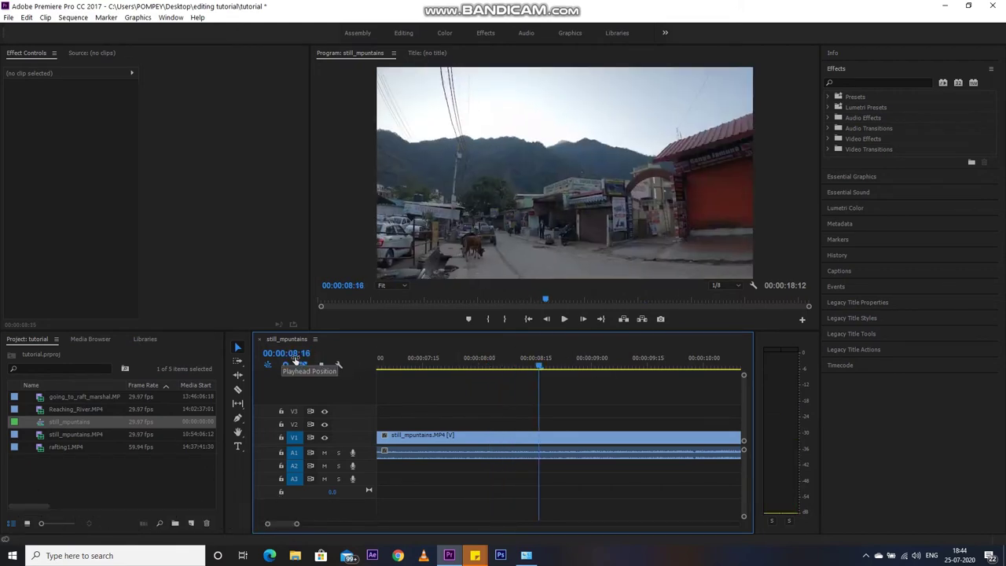
scroll(508, 397, "up", 3)
left_click(482, 365)
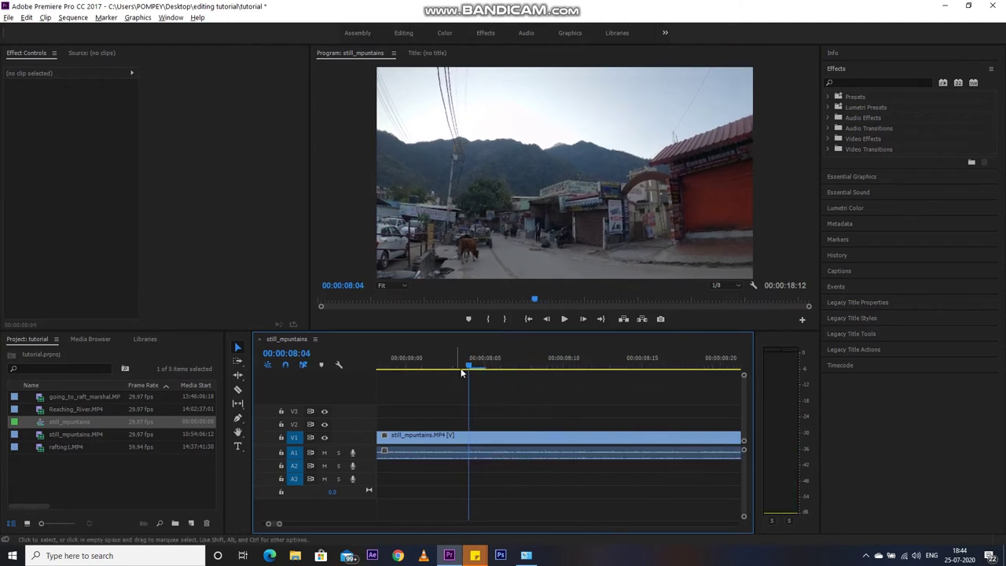
mouse_move(483, 366)
left_mouse_down()
mouse_move(617, 368)
mouse_move(531, 369)
left_mouse_up()
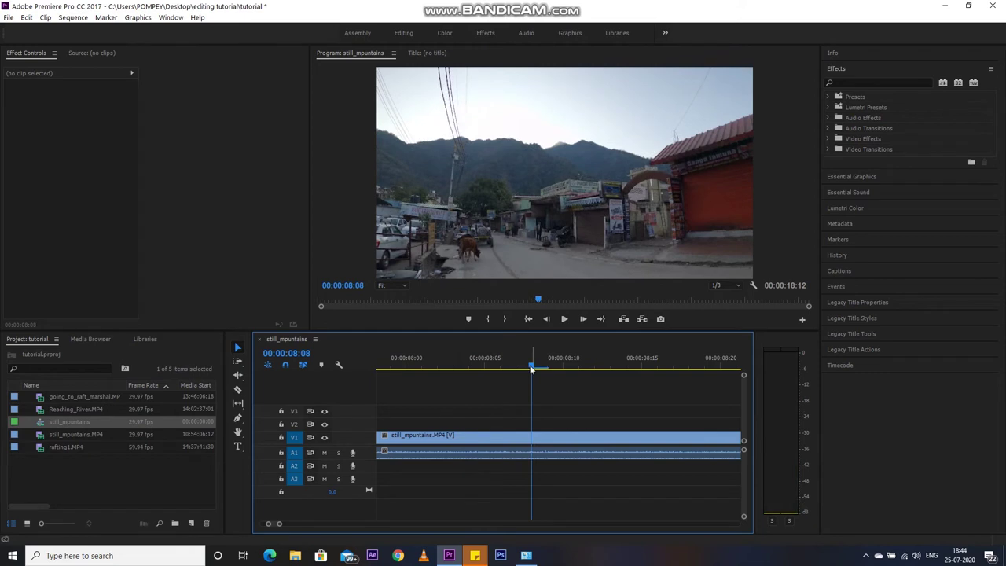
Zoom back out and park the playhead at 00:00:13:21, where the yellow van fills the frame.
key("minus")
key("minus")
key("minus")
key("minus")
left_click_drag(531, 369, 485, 368)
scroll(481, 385, "down", 2)
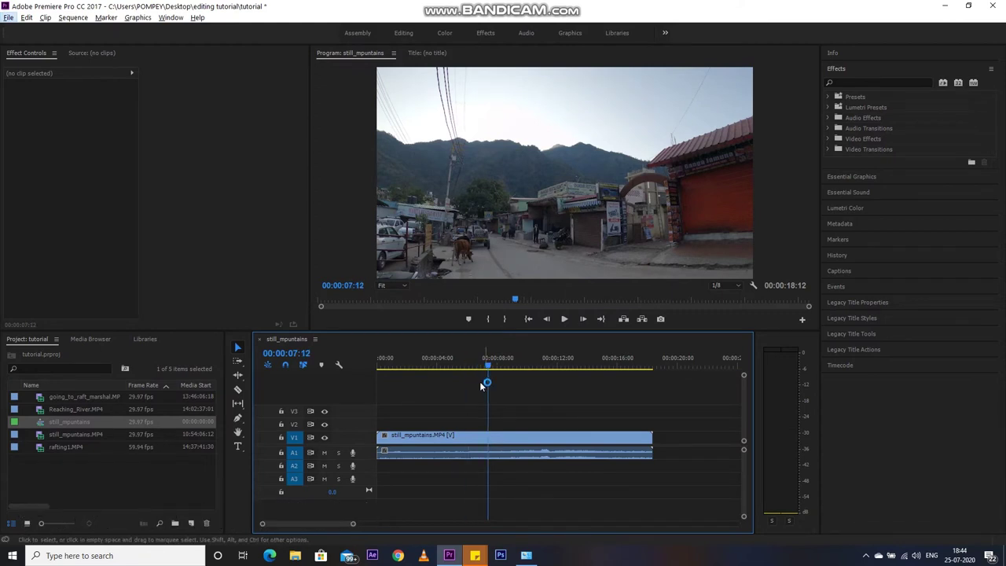
mouse_move(470, 363)
left_mouse_down()
mouse_move(462, 368)
mouse_move(536, 368)
left_mouse_up()
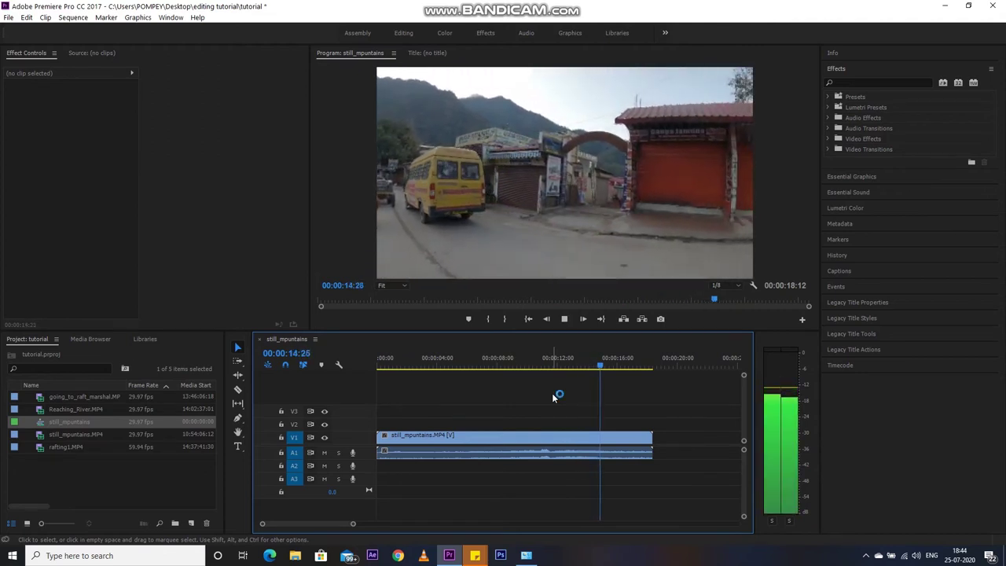
key("space")
left_click(605, 366)
left_click_drag(605, 366, 584, 362)
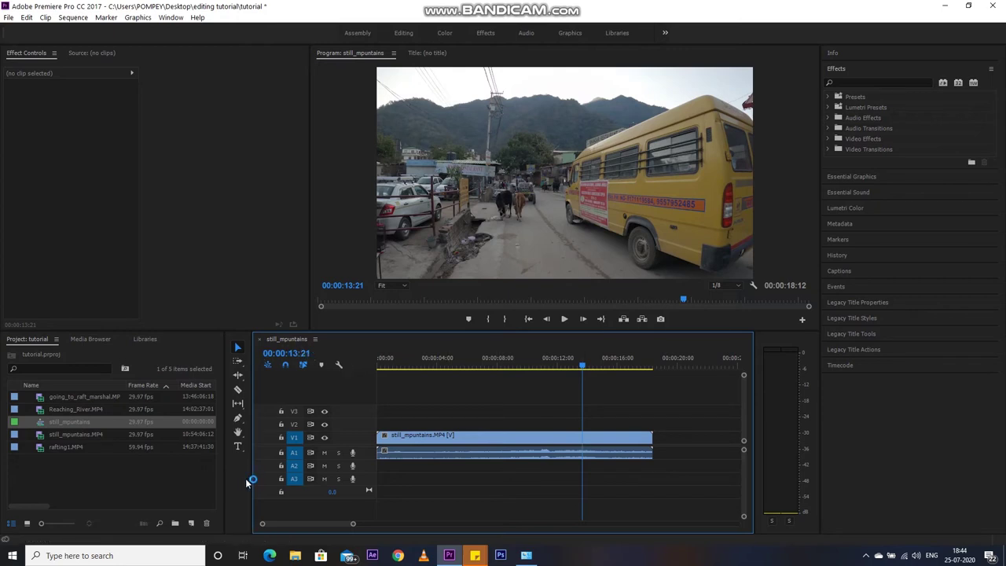
left_click(239, 347)
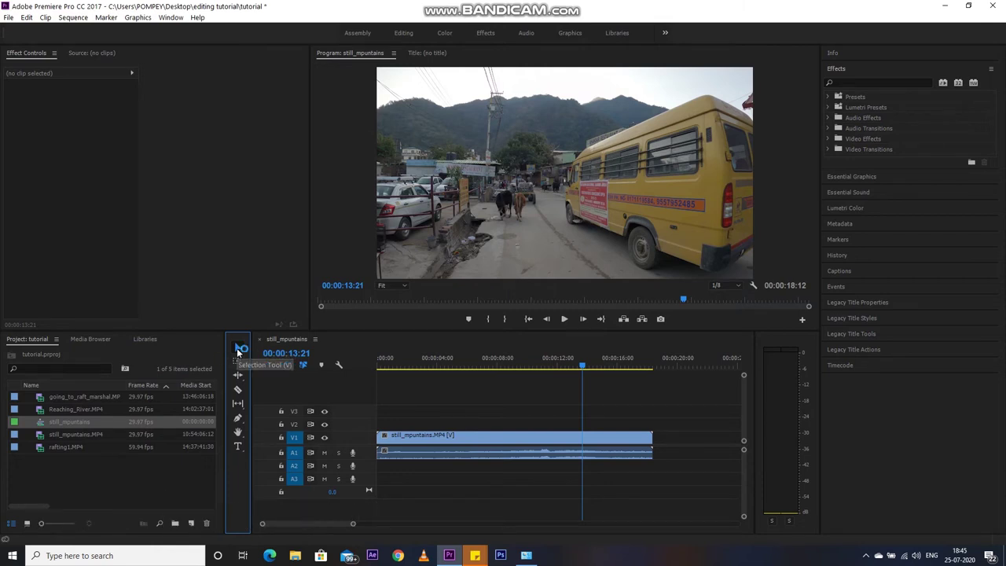
Activate the Razor tool (C) over the still_mpuntains.MP4 clip.
left_click(237, 391)
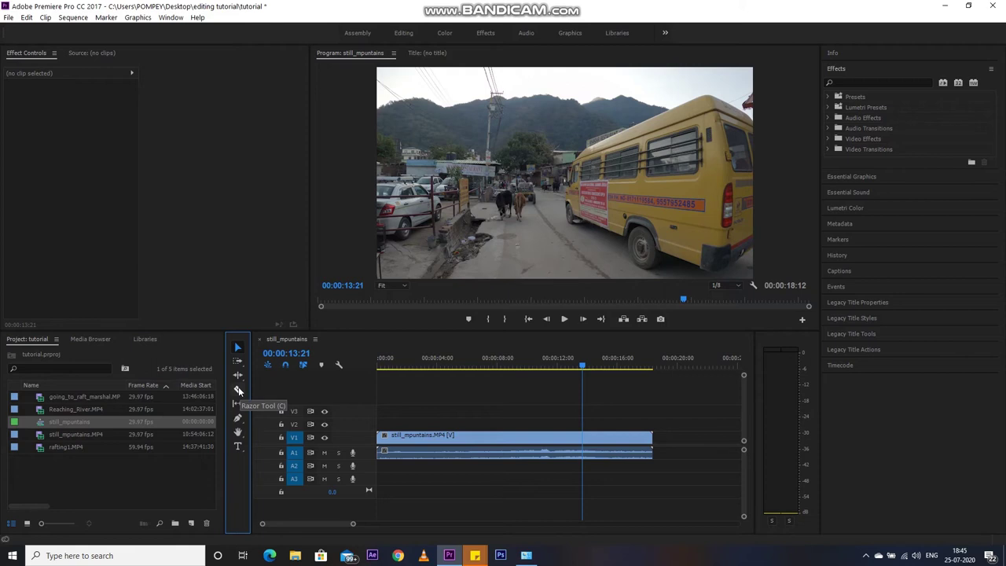
left_click(246, 402)
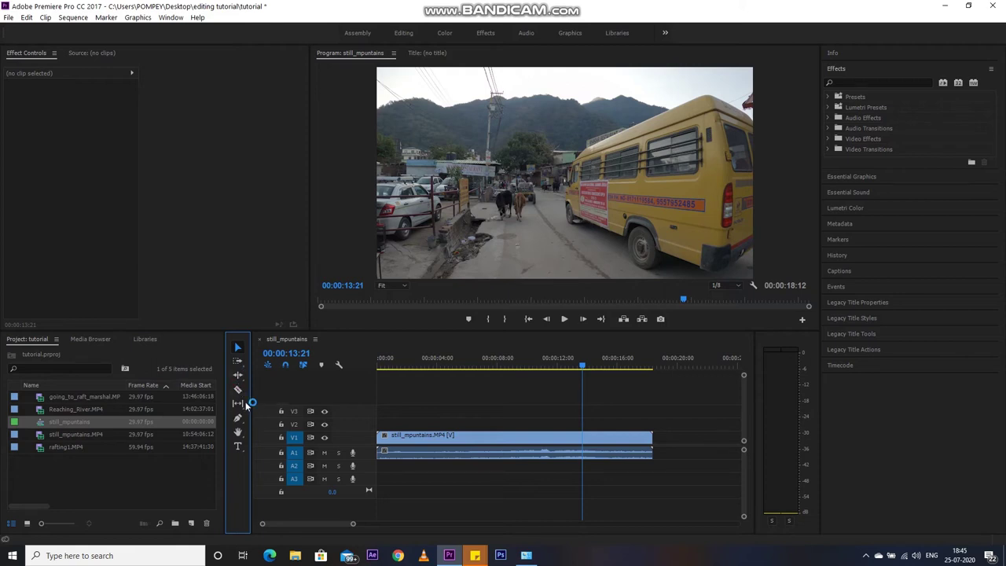
left_click(240, 391)
left_click(238, 347)
left_click(460, 438)
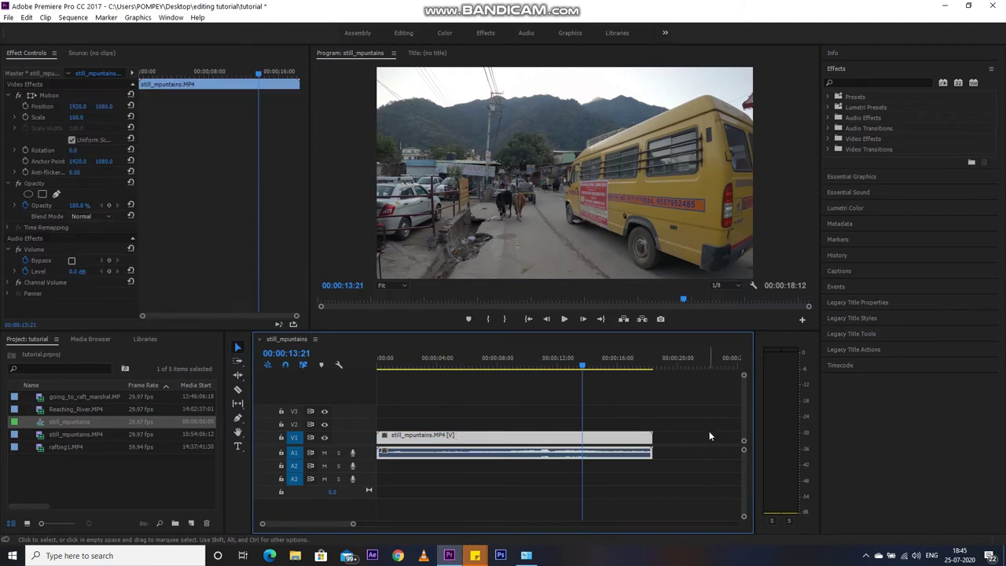
left_click(501, 427)
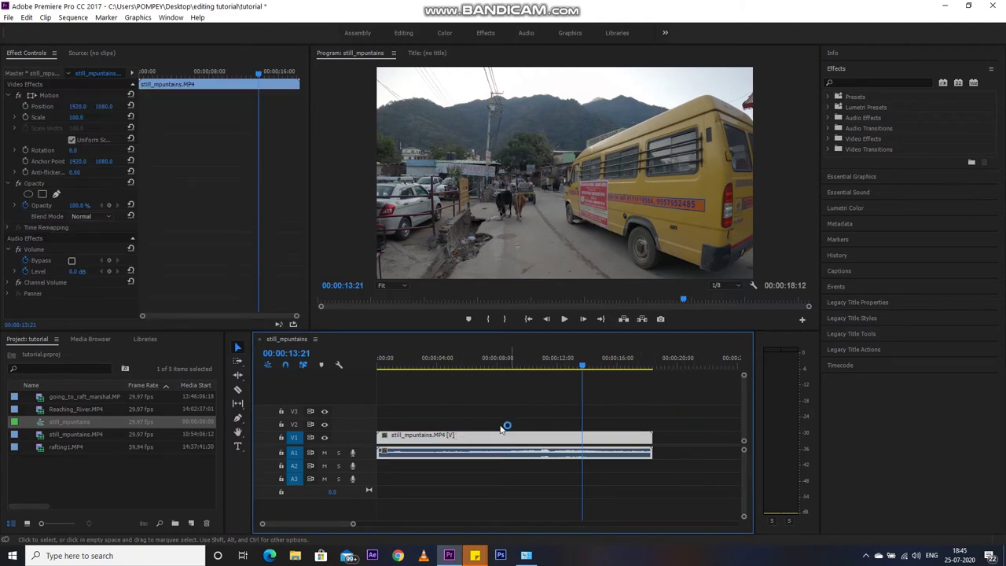
left_click(437, 410)
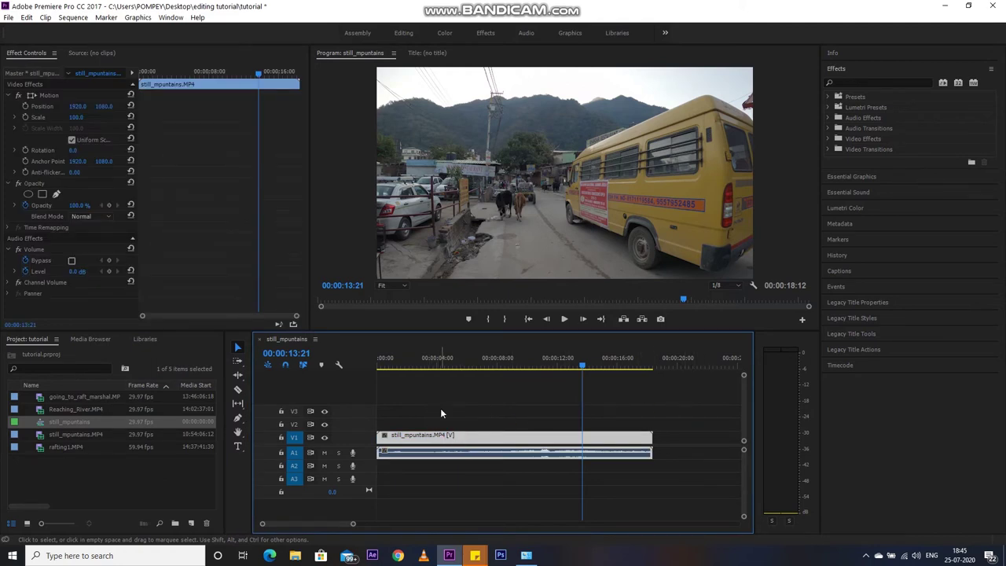
left_click(240, 390)
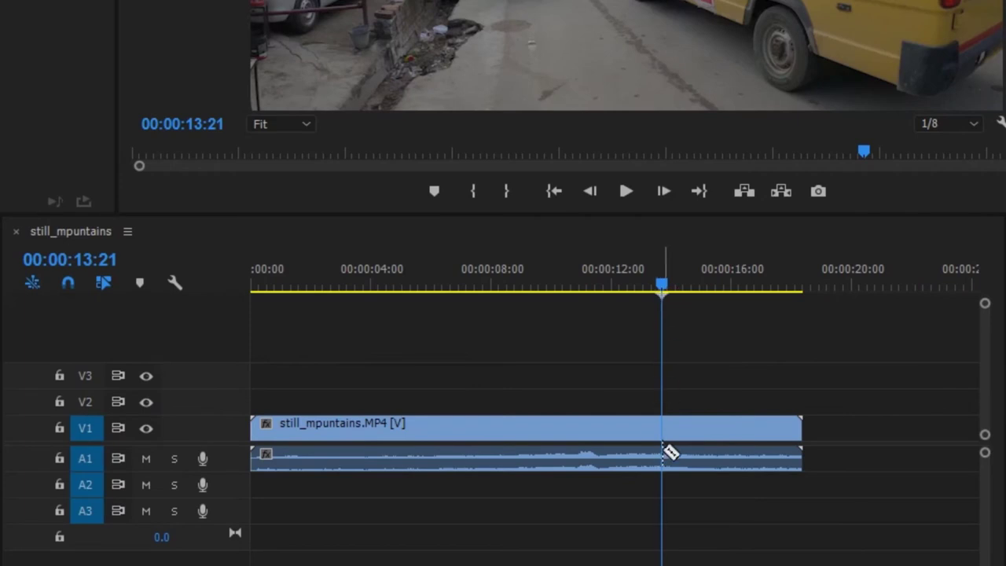
Razor-cut the mountain clip at 00:00:13:21 and play back to review.
left_click(666, 454)
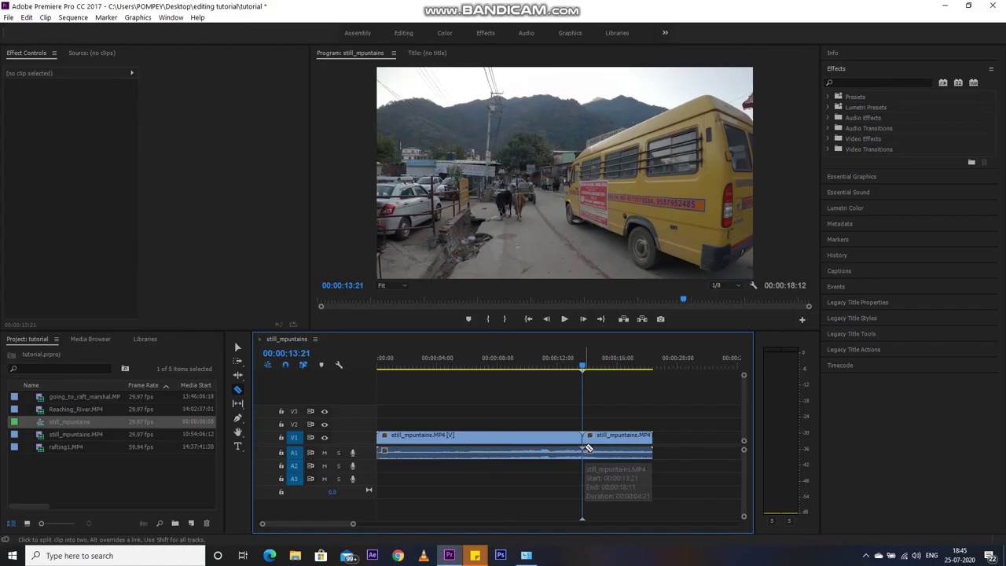
key("space")
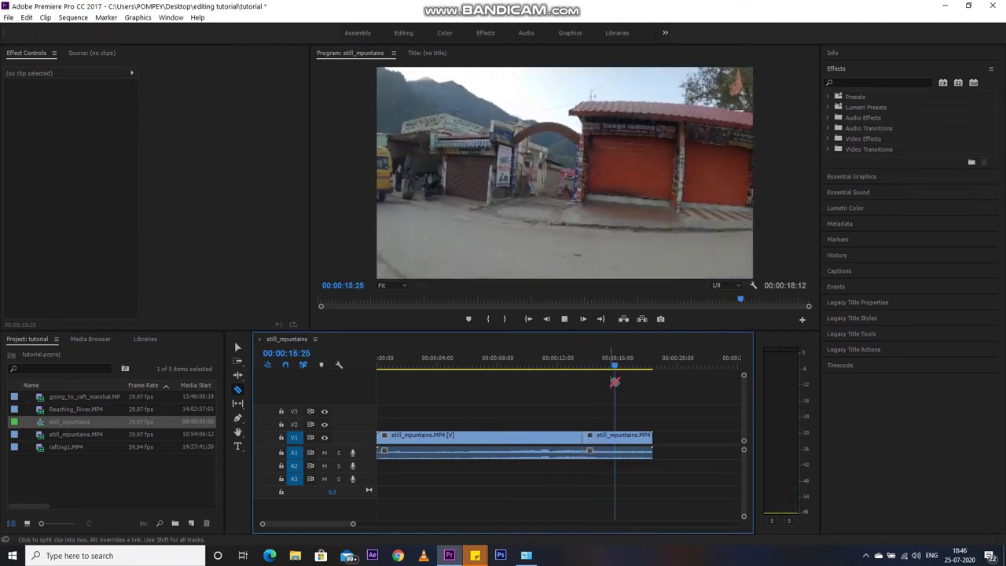
key("space")
Make a second cut at about 00:00:15:02, then zoom the timeline back out.
key("equal")
key("equal")
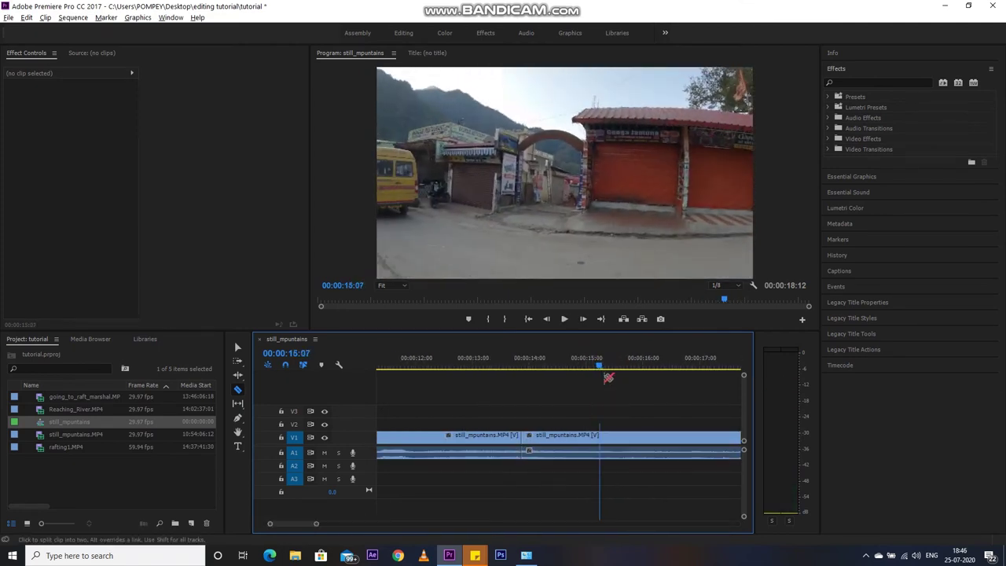
key("equal")
left_click(585, 367)
left_click_drag(585, 367, 586, 361)
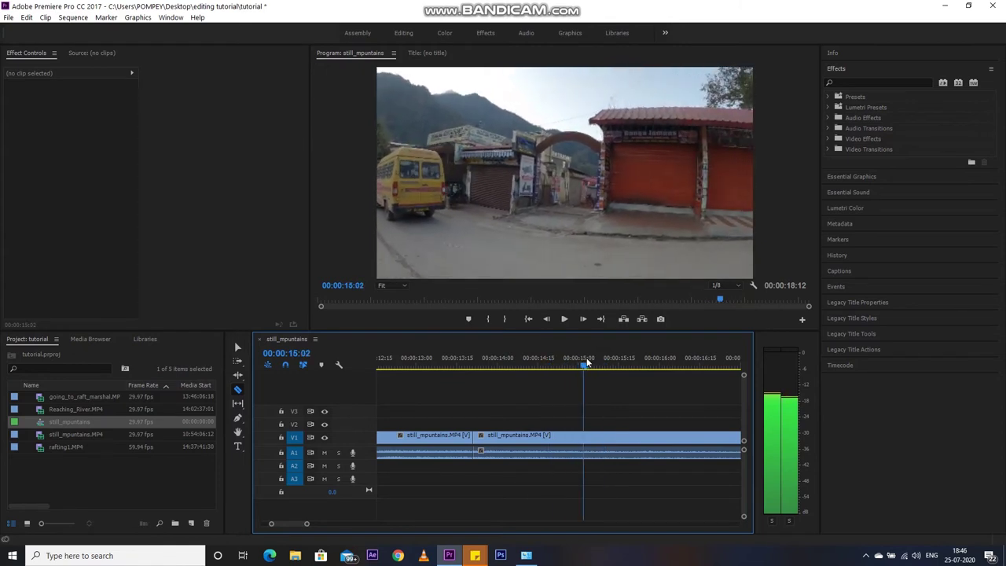
left_click(583, 437)
key("minus")
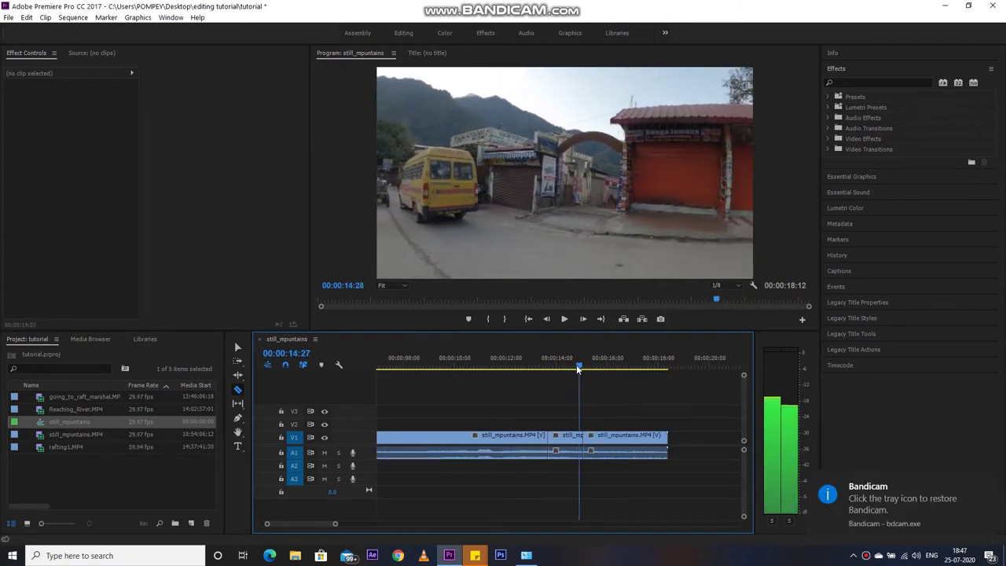
left_click_drag(582, 367, 578, 364)
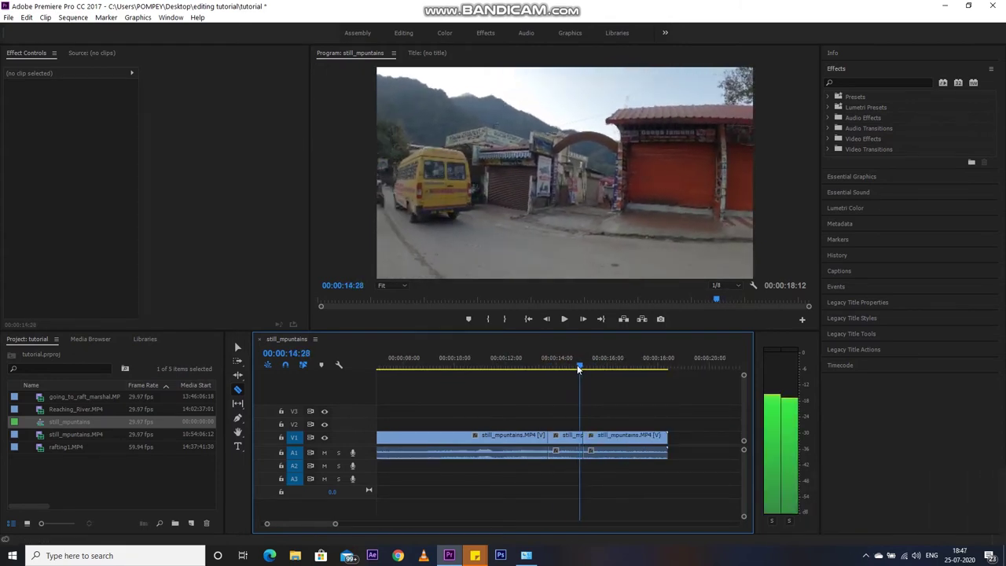
Delete the first and last still_mpuntains pieces, leaving the short middle piece after a gap.
left_click(239, 349)
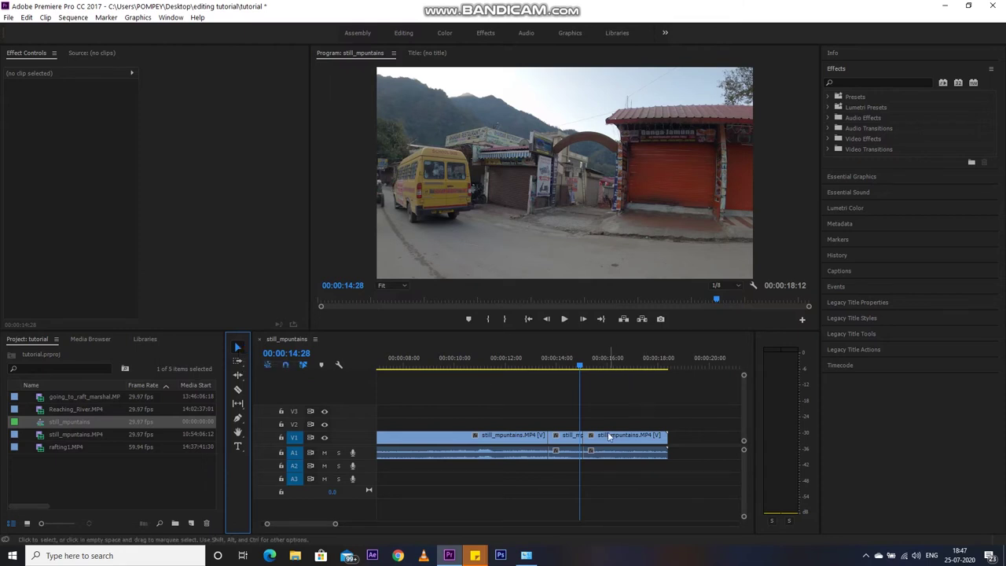
left_click(506, 438)
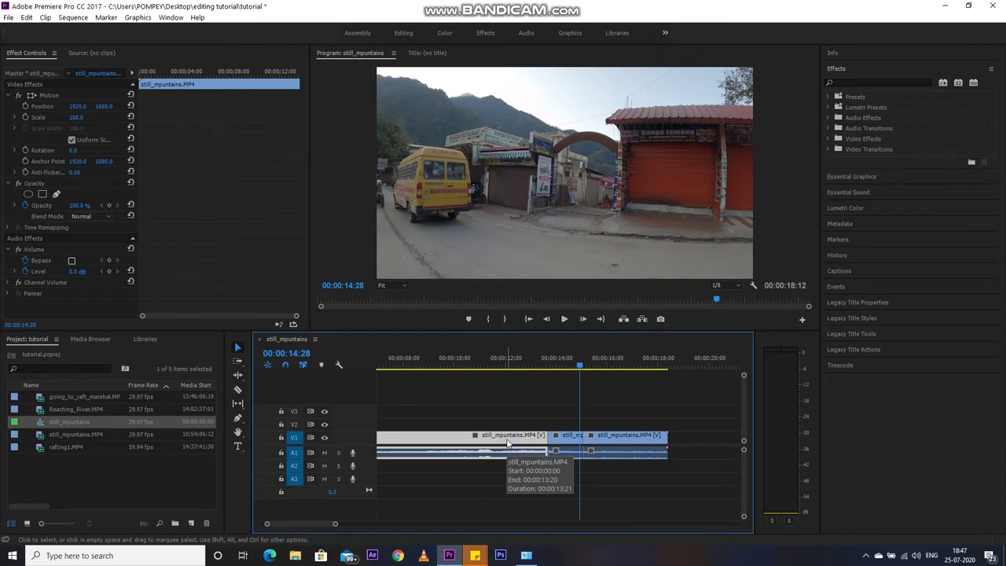
key("Delete")
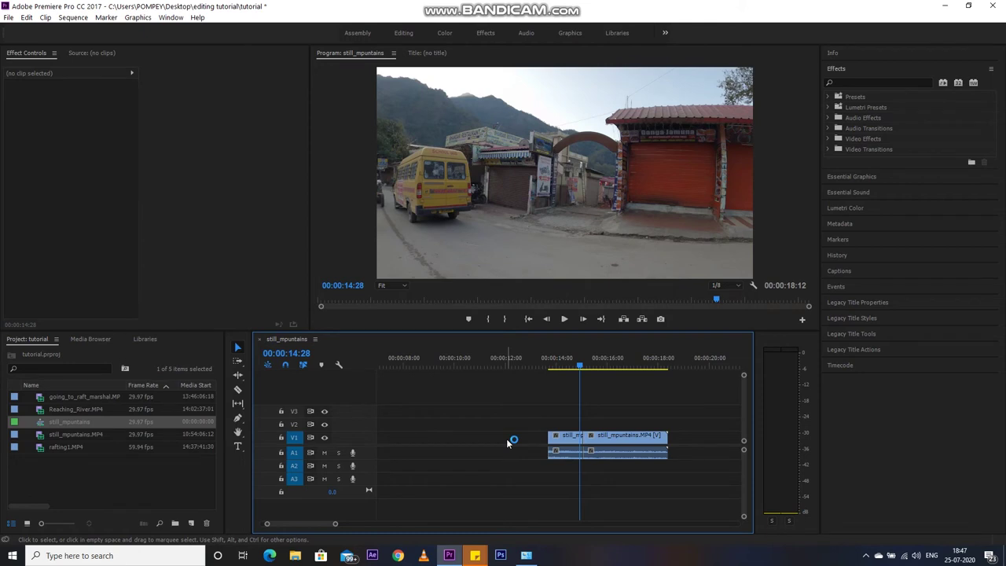
left_click(626, 443)
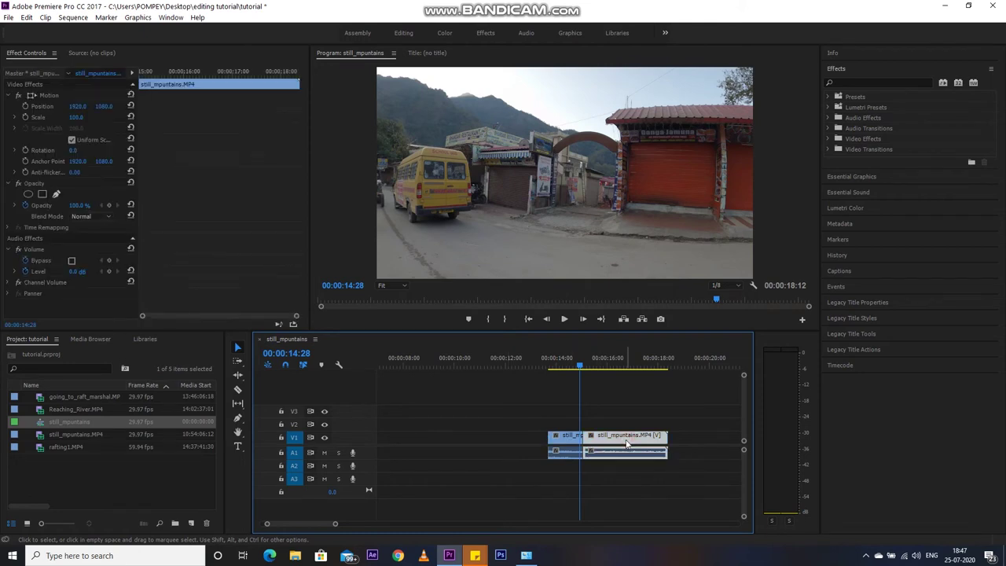
key("Delete")
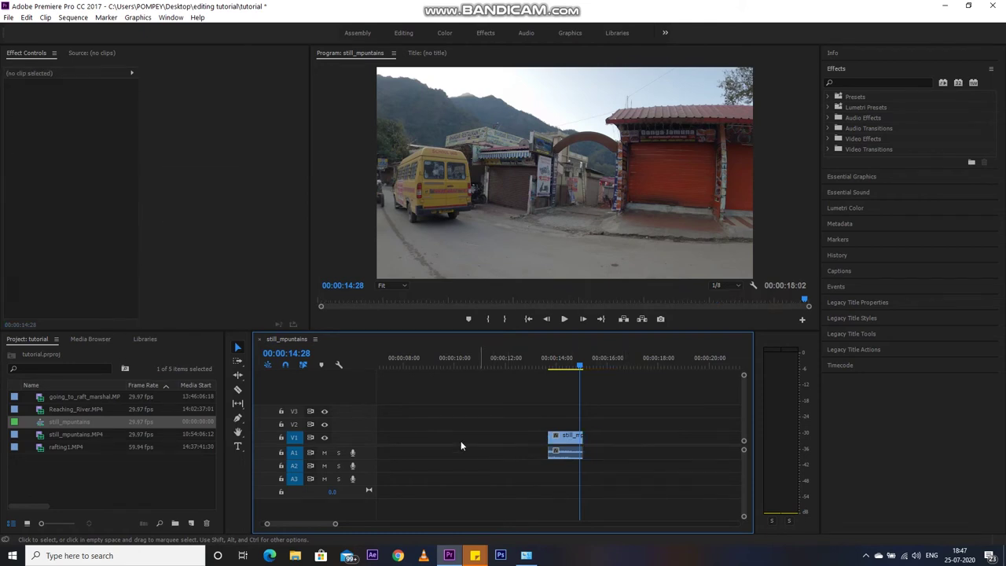
left_click(461, 442)
left_click_drag(443, 359, 361, 362)
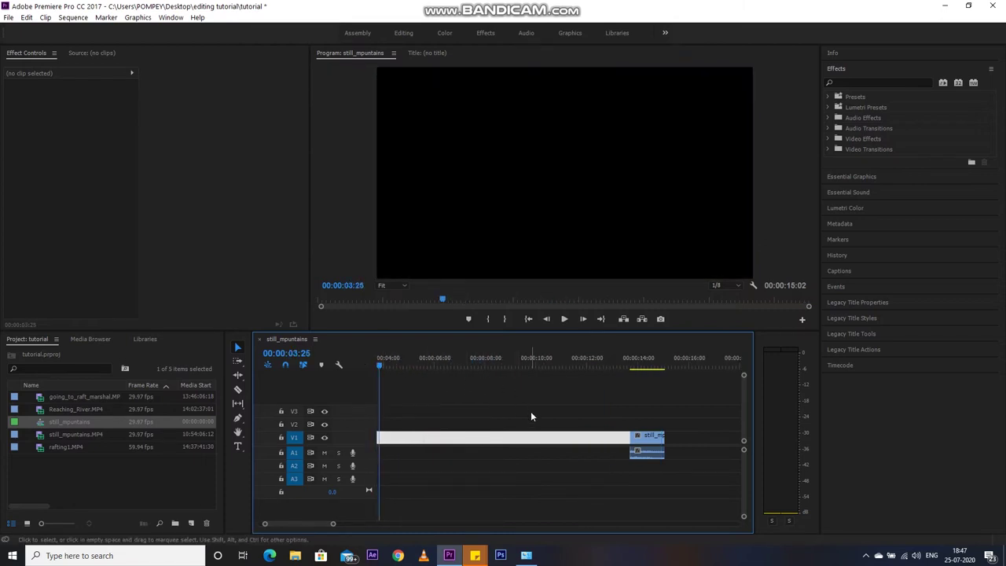
Zoom the timeline out and try moving the short mountain clip to the start, then undo it.
key("minus")
key("minus")
key("minus")
key("minus")
key("minus")
key("alt")
scroll(414, 437, "up", 2)
scroll(420, 438, "up", 2)
scroll(429, 438, "up", 1)
left_click_drag(425, 373, 327, 359)
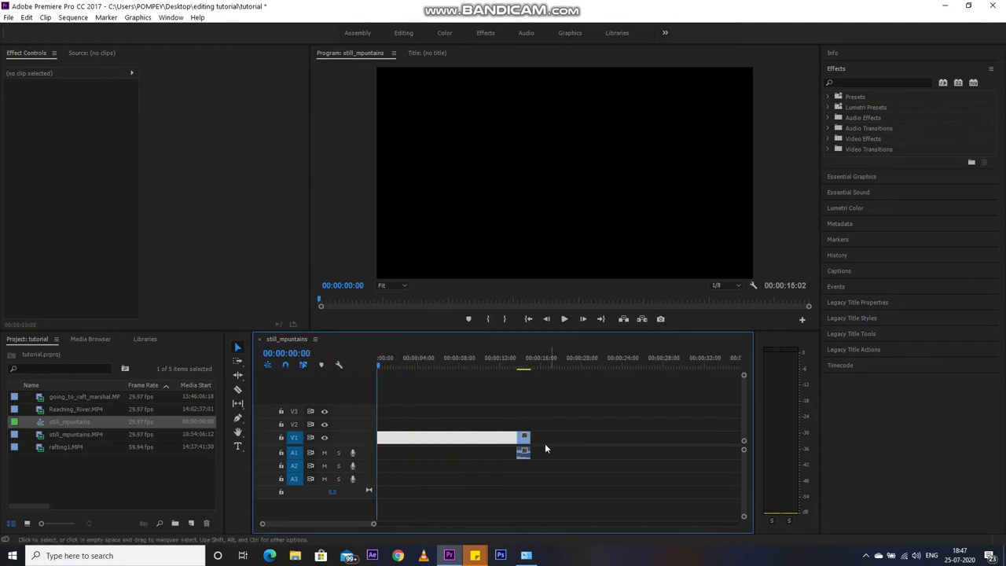
left_click_drag(524, 450, 350, 456)
key("ctrl+z")
Delete the empty gap before the mountain clip so it starts at 00:00:00:00.
left_click(441, 442)
left_click(462, 441)
key("Delete")
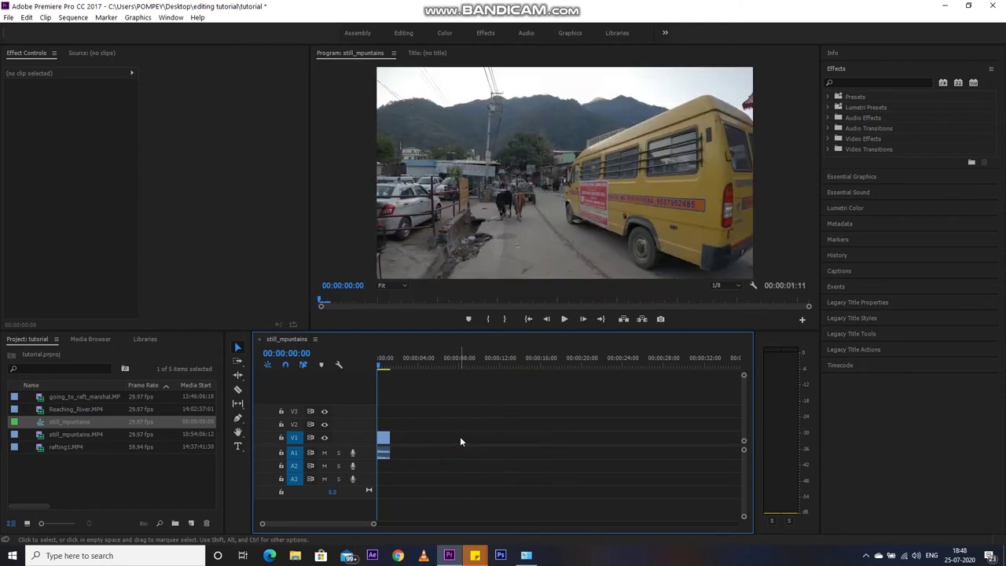
left_click(111, 469)
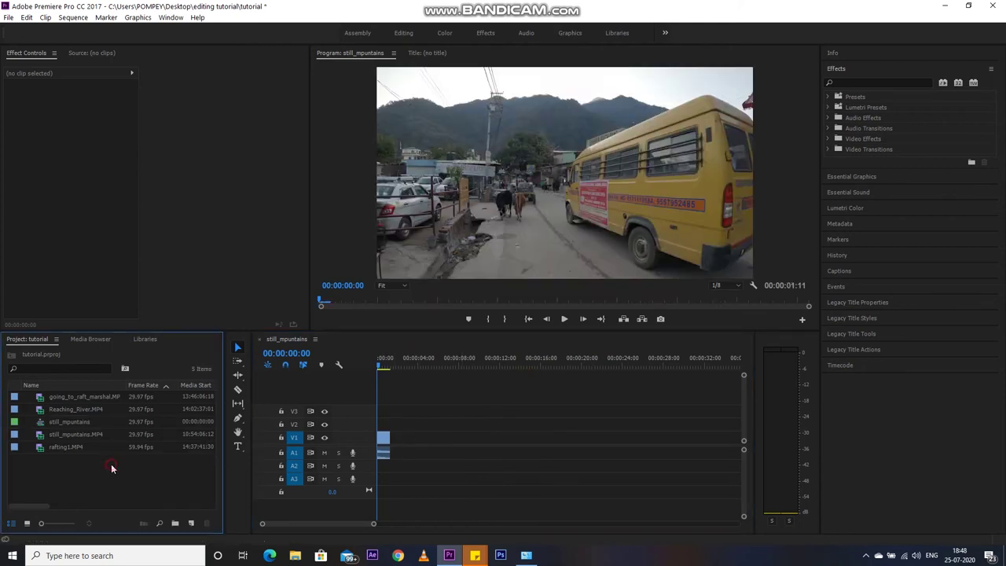
Place going_to_raft_marshal.MP4 on V1 and A1 after the mountain clip.
left_click(74, 434)
left_click(62, 399)
double_click(62, 399)
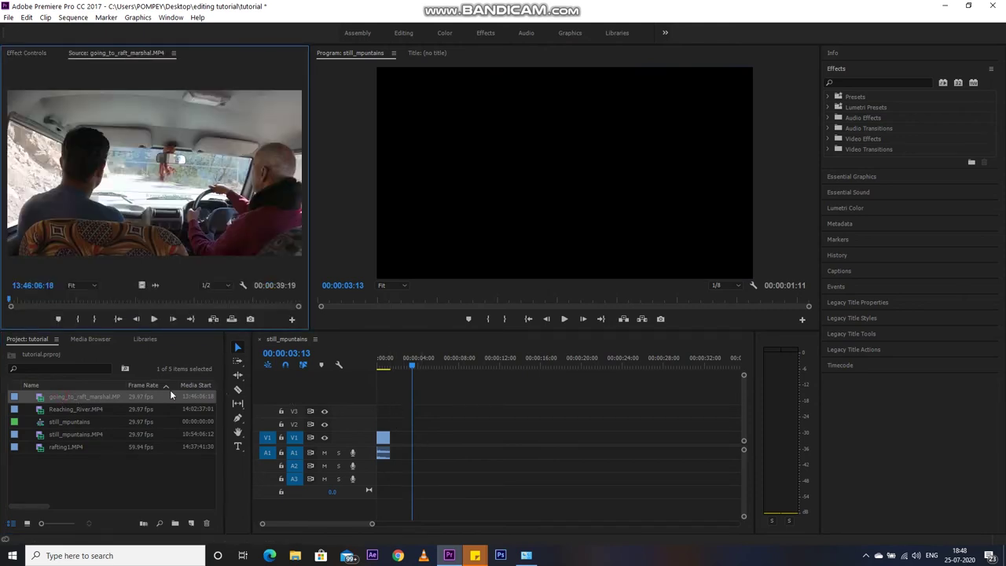
left_click_drag(65, 403, 409, 437)
Play and scrub the sequence around 21-24 seconds to review the drive.
key("space")
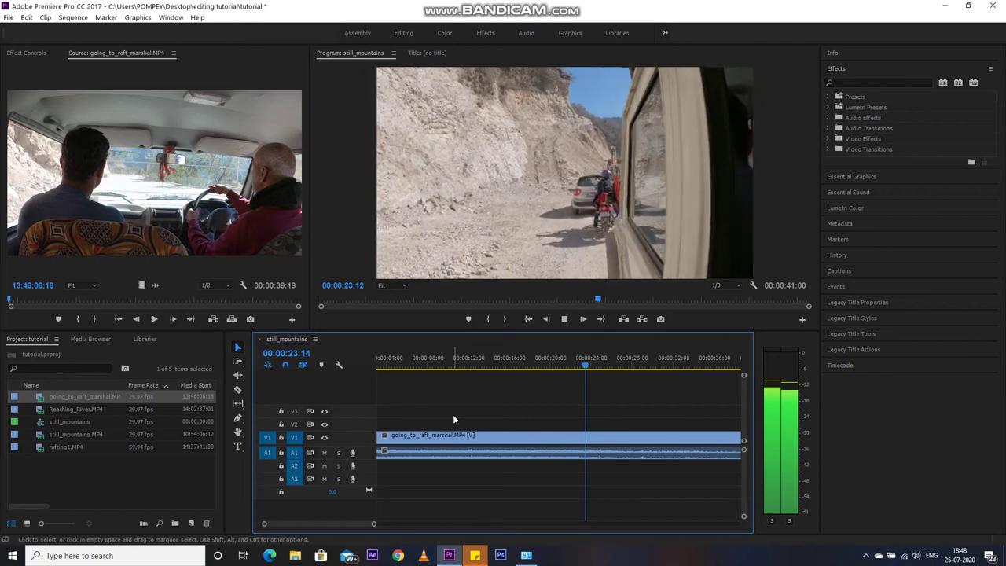
key("space")
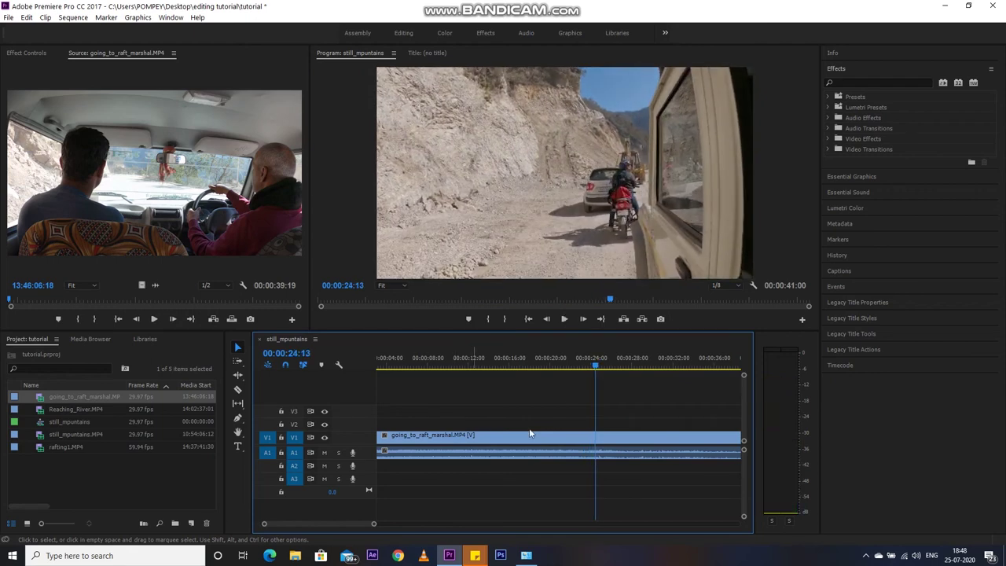
left_click_drag(595, 368, 575, 370)
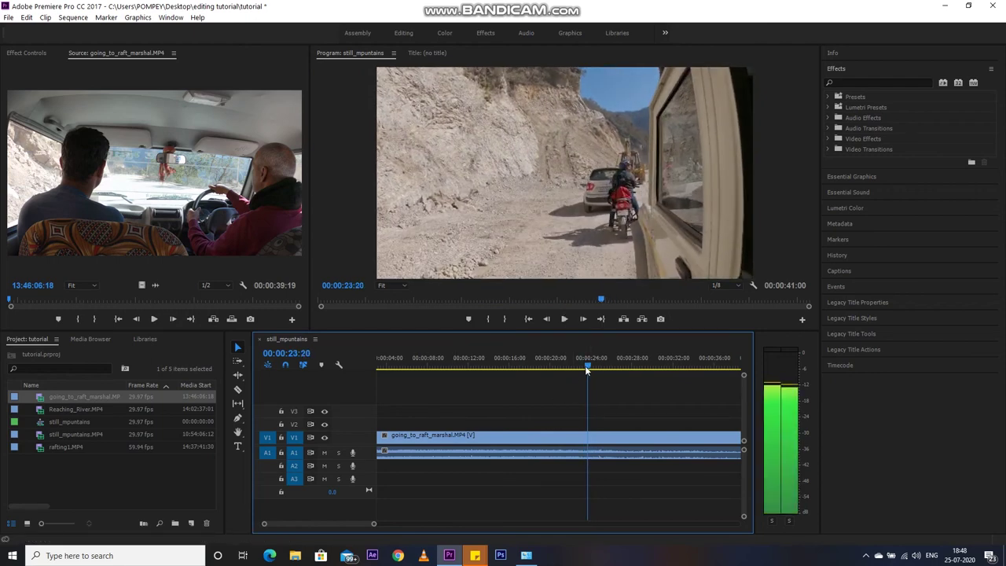
left_click_drag(573, 364, 558, 367)
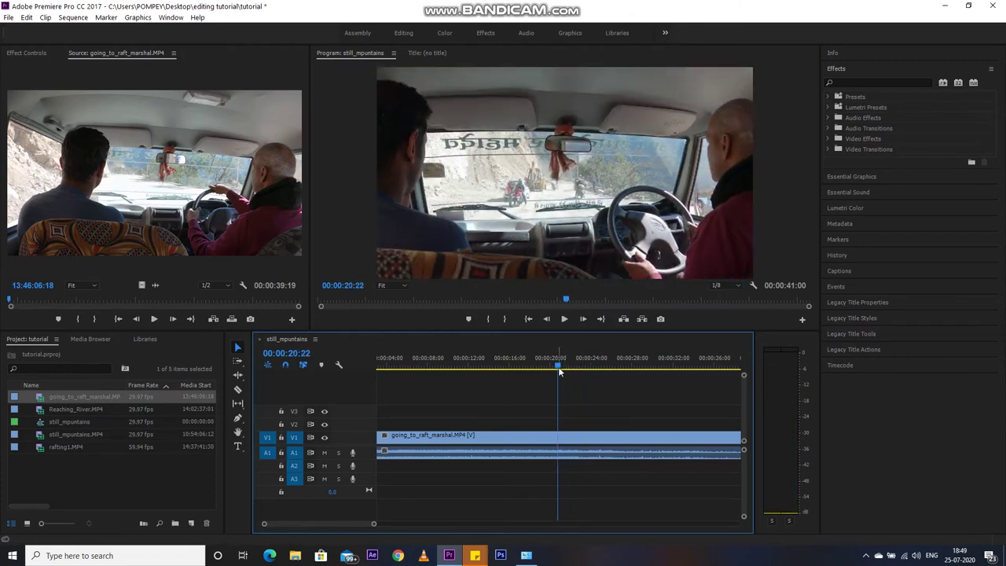
key("c")
key("v")
left_click(413, 364)
key("space")
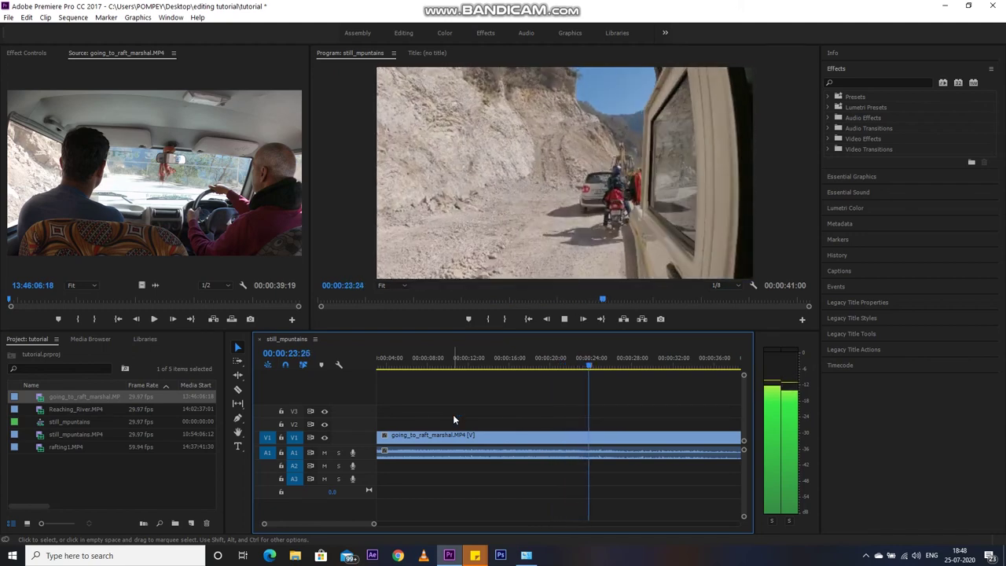
key("space")
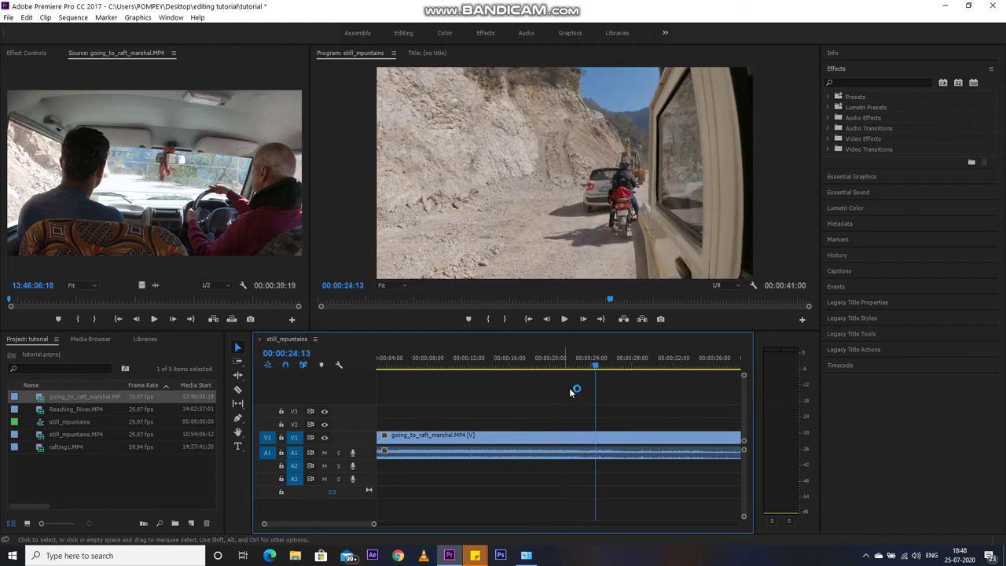
Razor-cut the car clip at 00:00:20:22 and again at about 00:00:23:23.
left_click_drag(595, 367, 565, 370)
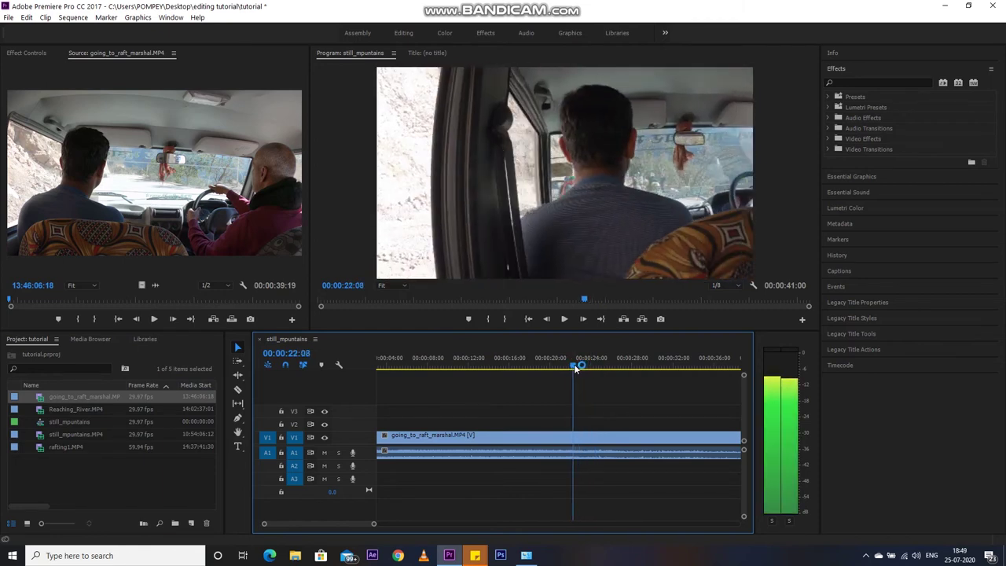
left_click_drag(564, 370, 558, 368)
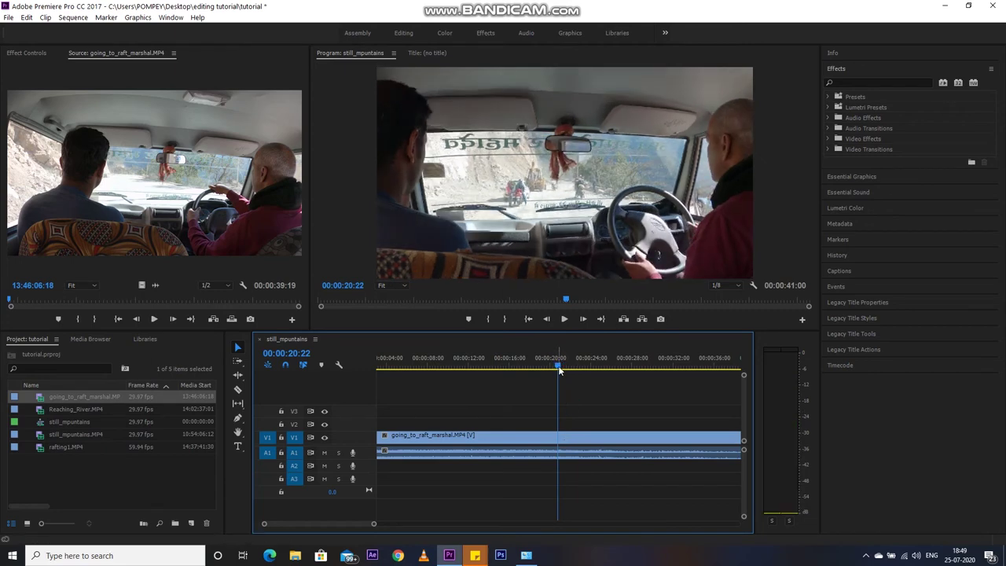
key("c")
left_click(559, 445)
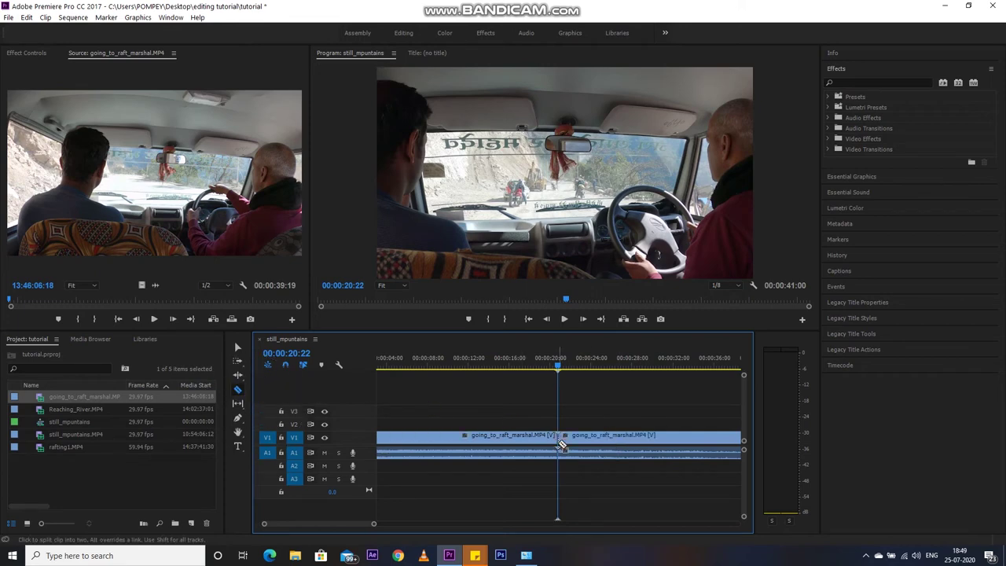
left_click_drag(562, 368, 588, 367)
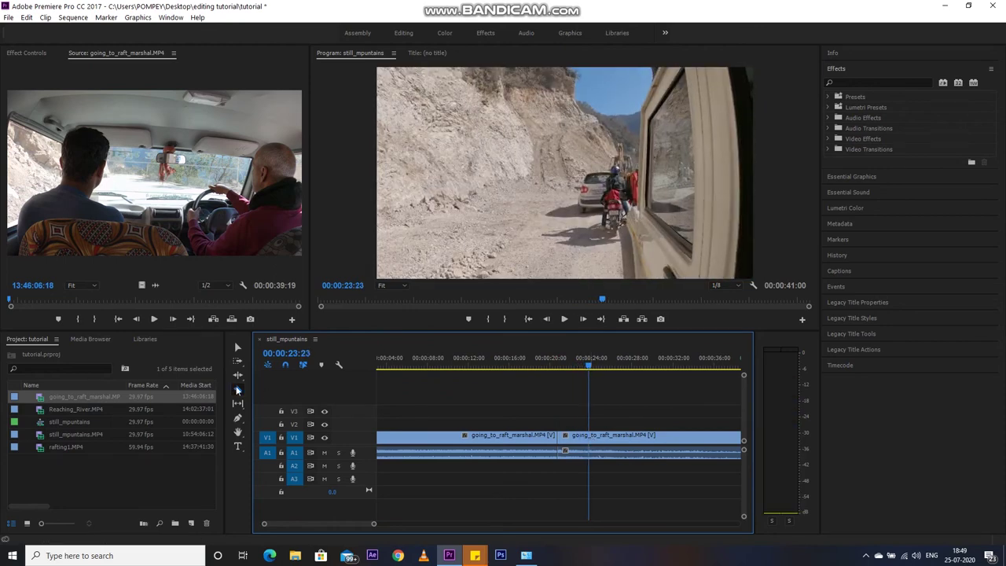
left_click(594, 445)
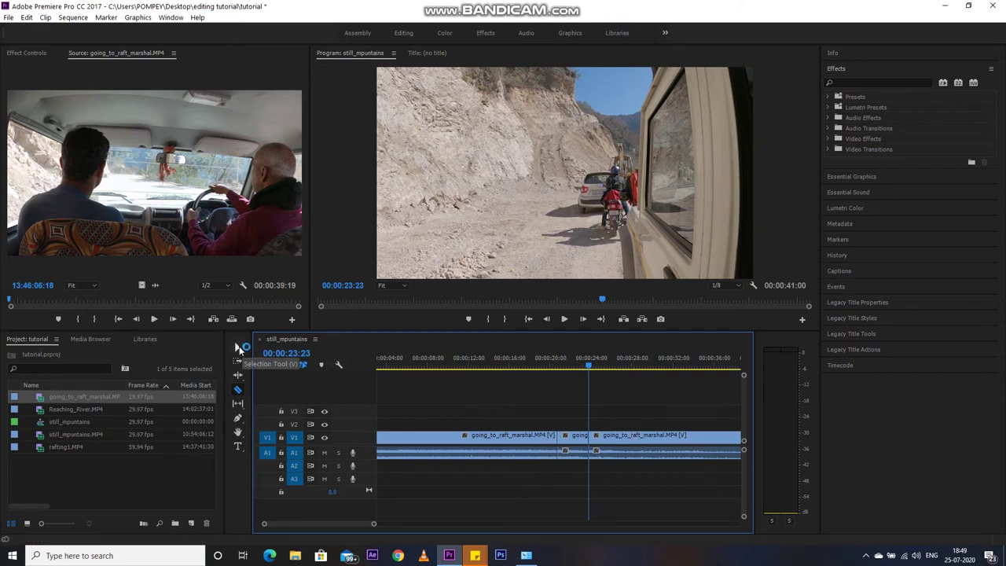
left_click(239, 348)
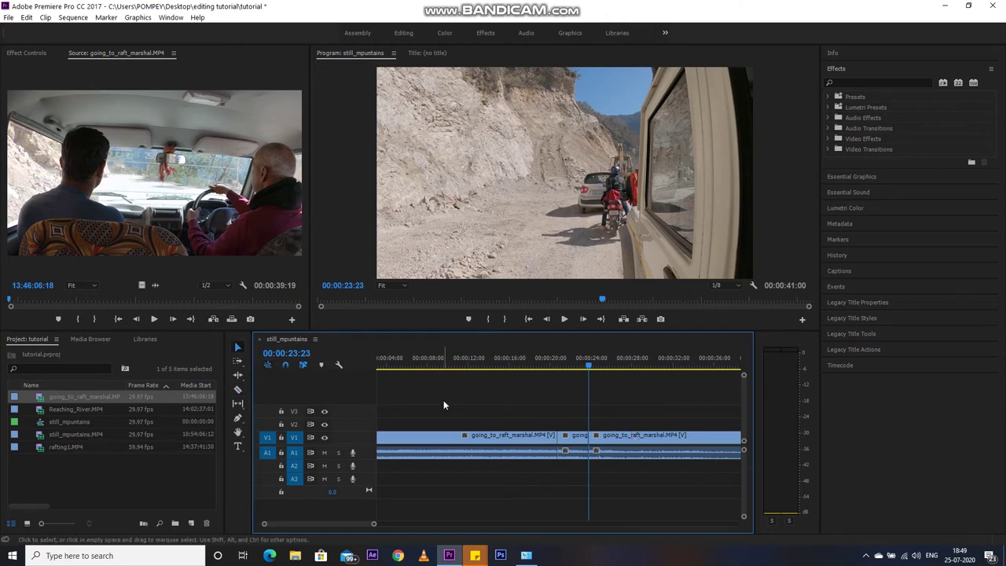
Delete the car clip pieces outside the two cuts and the gap before the middle piece.
left_click(523, 444)
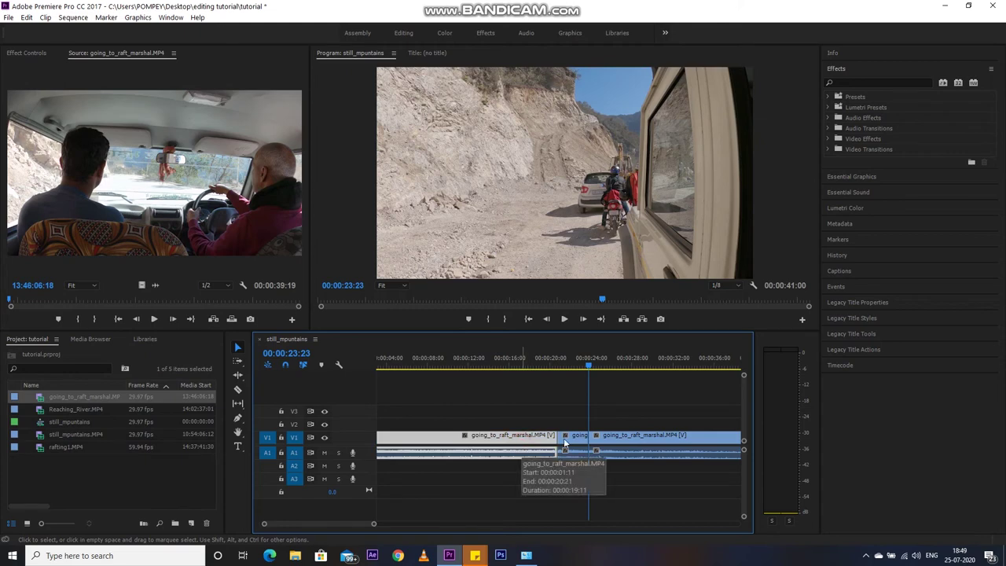
key("Delete")
left_click(627, 438)
key("Delete")
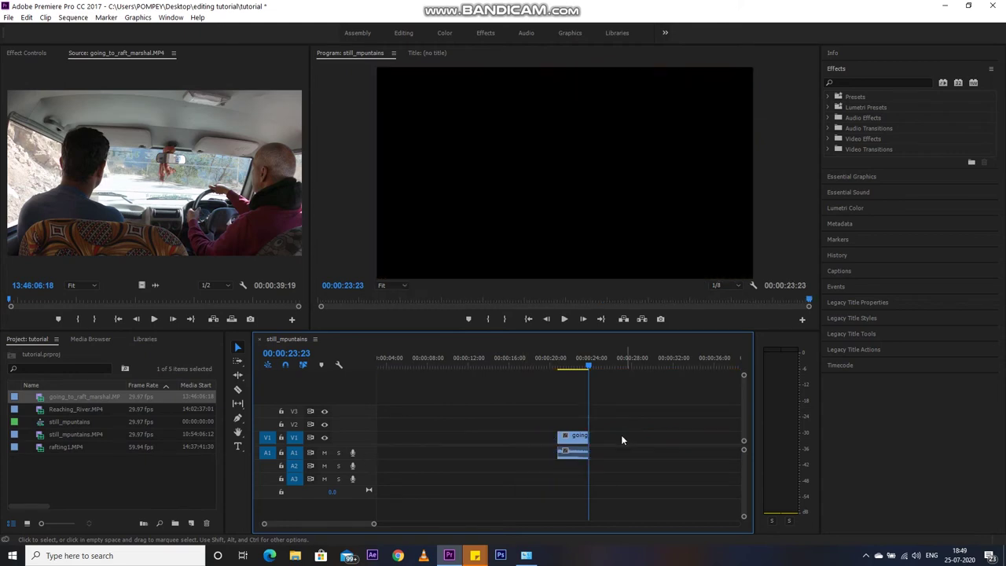
left_click(532, 442)
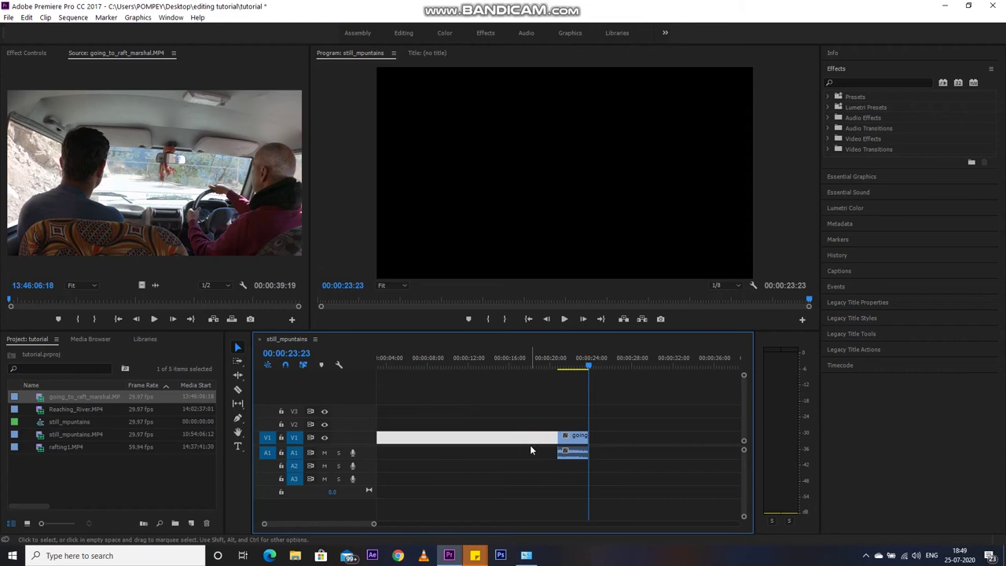
key("Delete")
Play the 00:00:04:12 sequence from the start to review both clips.
key("minus")
key("minus")
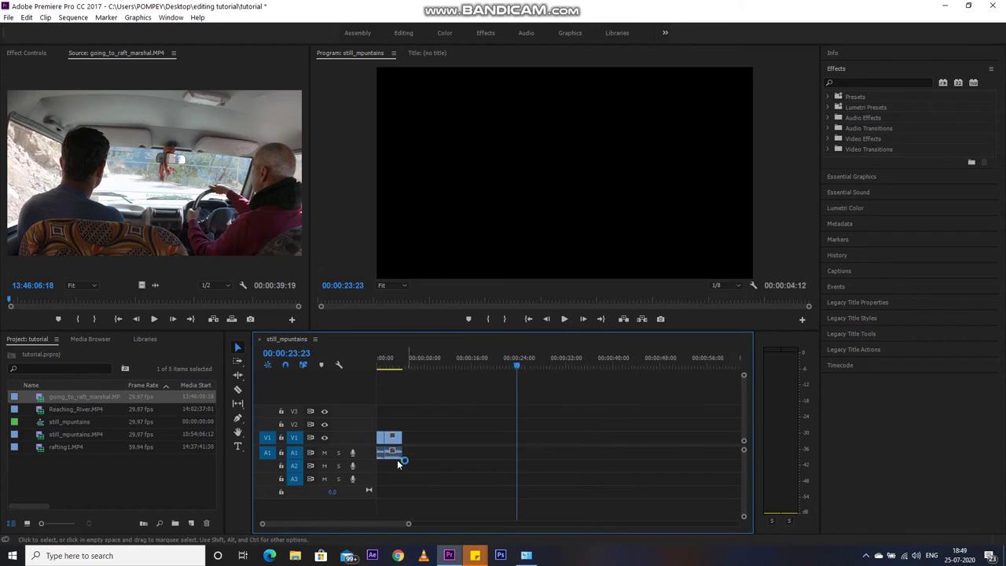
key("equal")
key("equal")
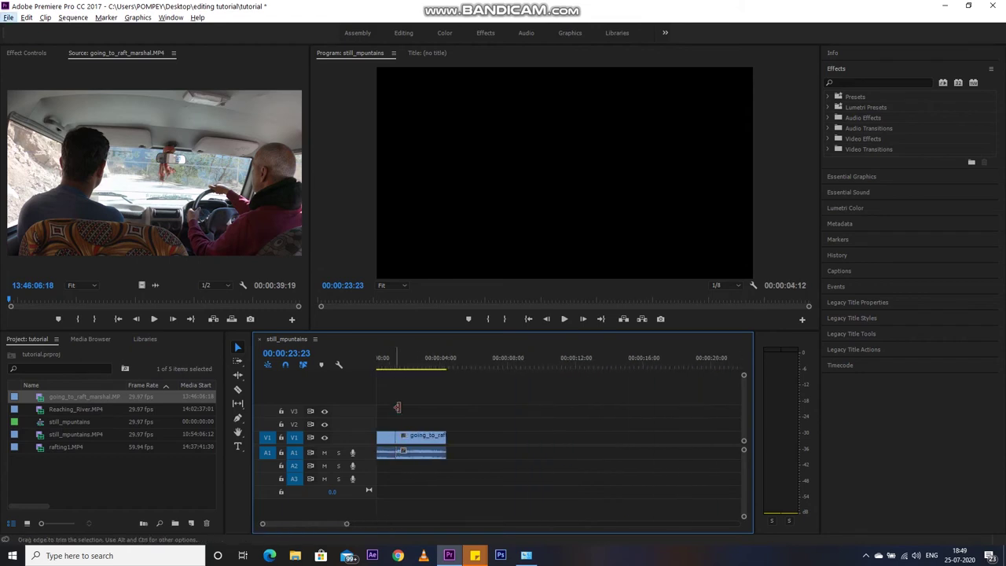
left_click(399, 411)
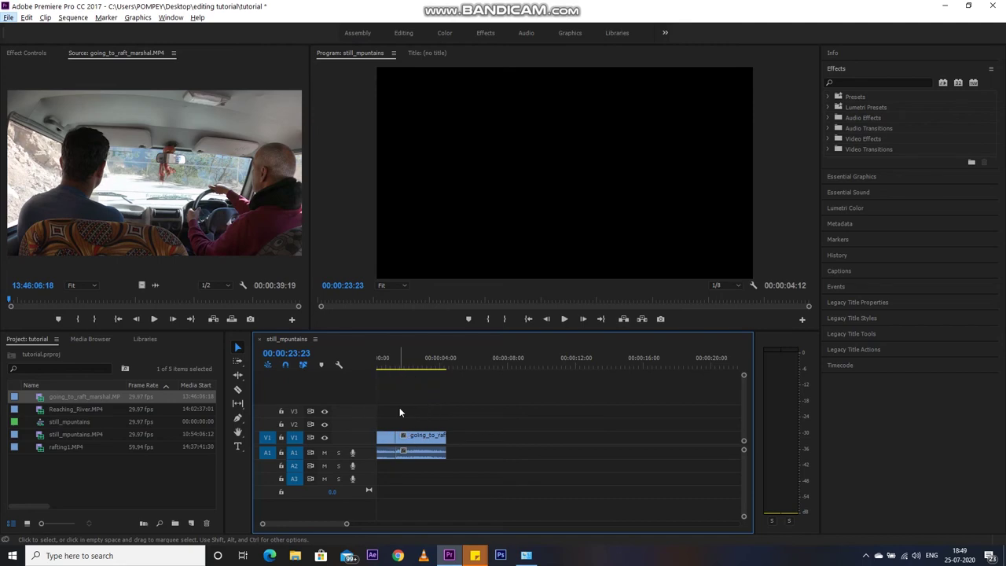
key("Home")
key("space")
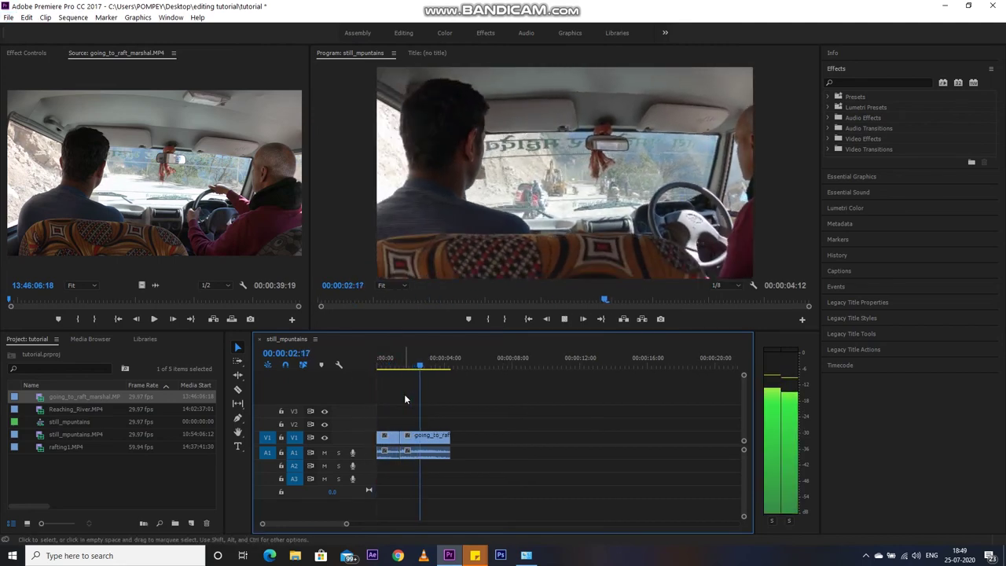
key("space")
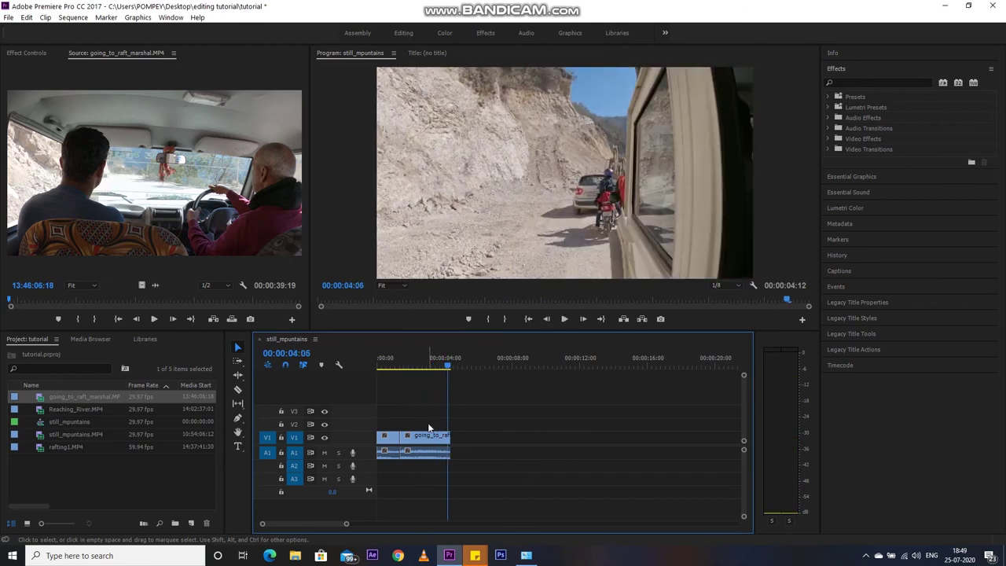
key("equal")
scroll(454, 409, "up", 3)
left_click(431, 361)
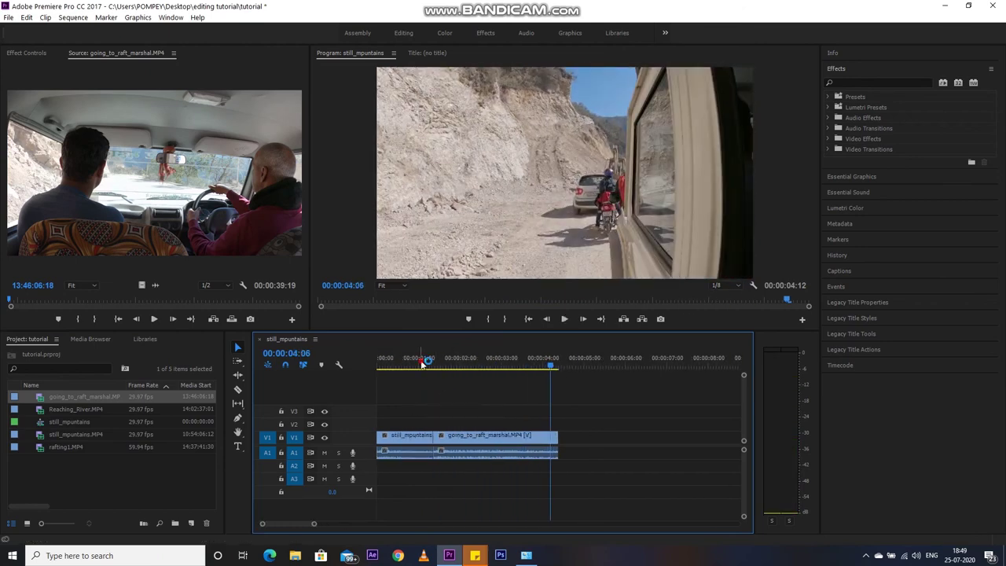
Split the car clip at 00:00:02:14 with the Razor tool.
left_click_drag(431, 363, 460, 368)
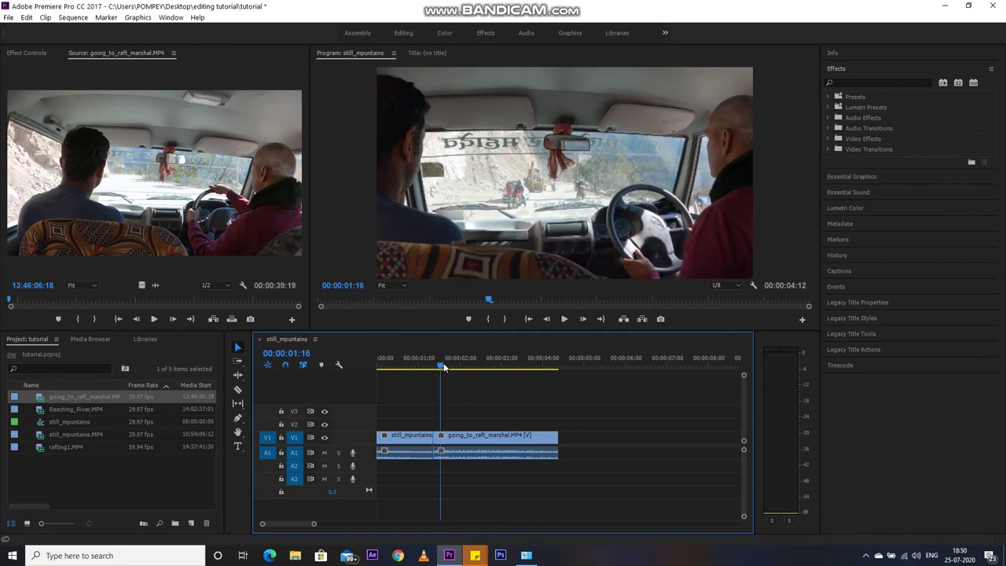
left_click_drag(459, 367, 484, 365)
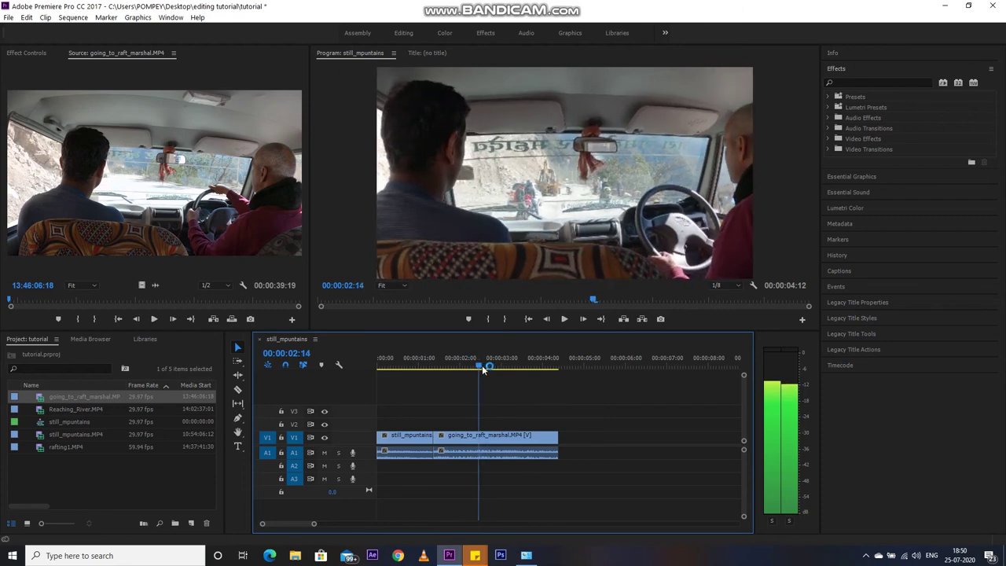
left_click_drag(484, 367, 473, 367)
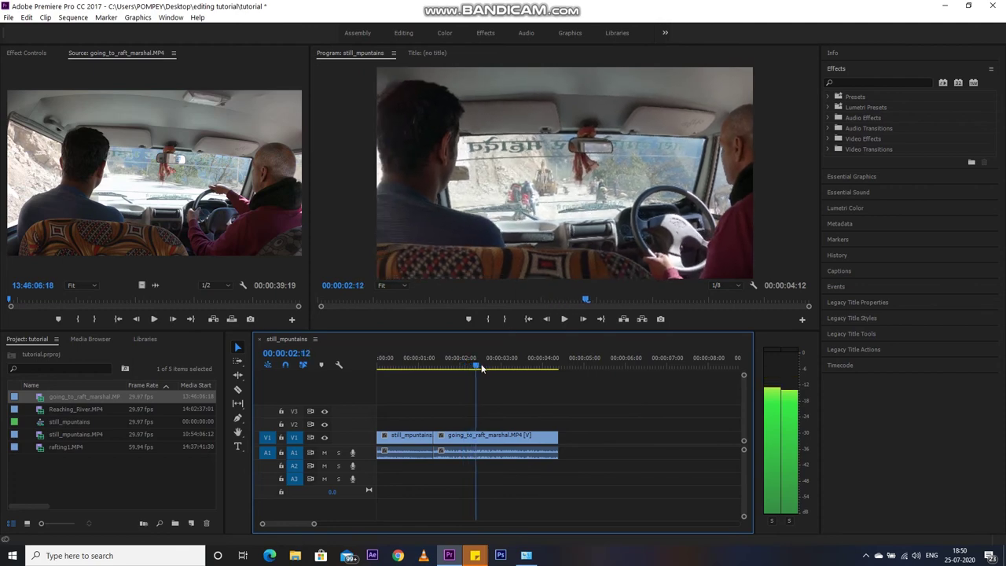
left_click_drag(474, 367, 481, 366)
left_click(450, 438)
left_click(237, 389)
left_click(479, 452)
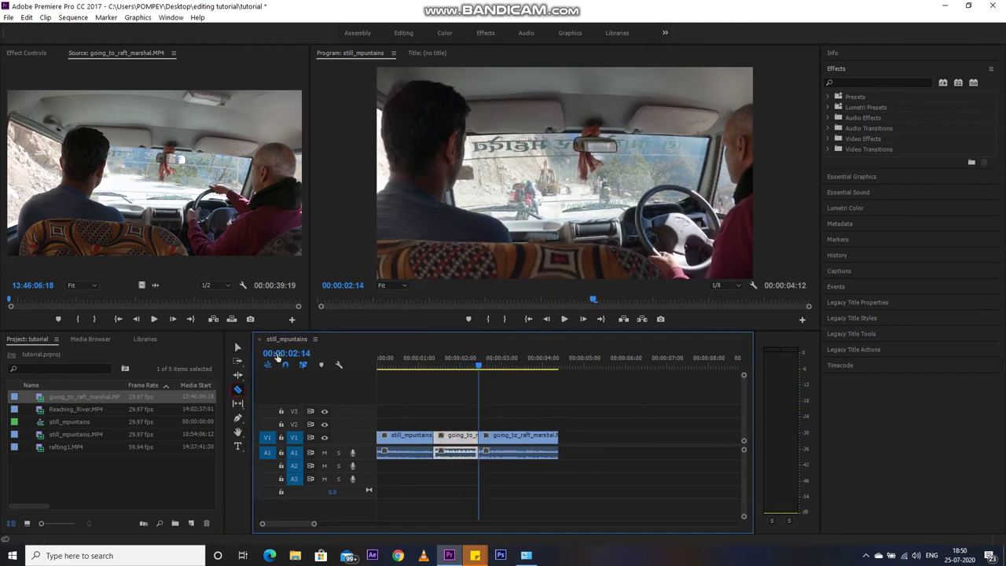
left_click(238, 347)
Select the short first piece of the car clip and apply a context-menu edit to it.
left_click(454, 441)
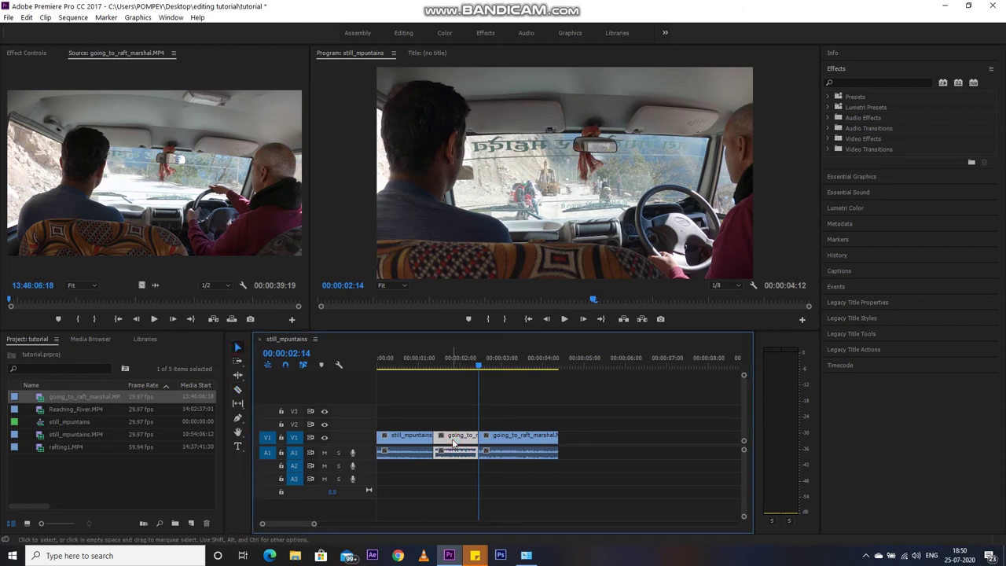
right_click(452, 439)
left_click(474, 460)
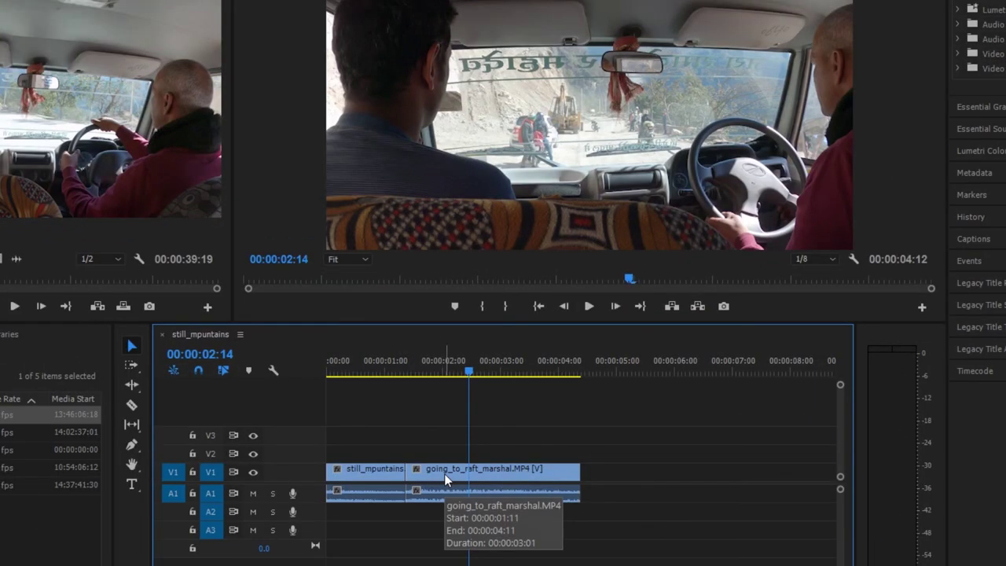
Drag the car clip's in point right by +00:00:01:03 so it begins at 00:00:02:14.
left_click(460, 440)
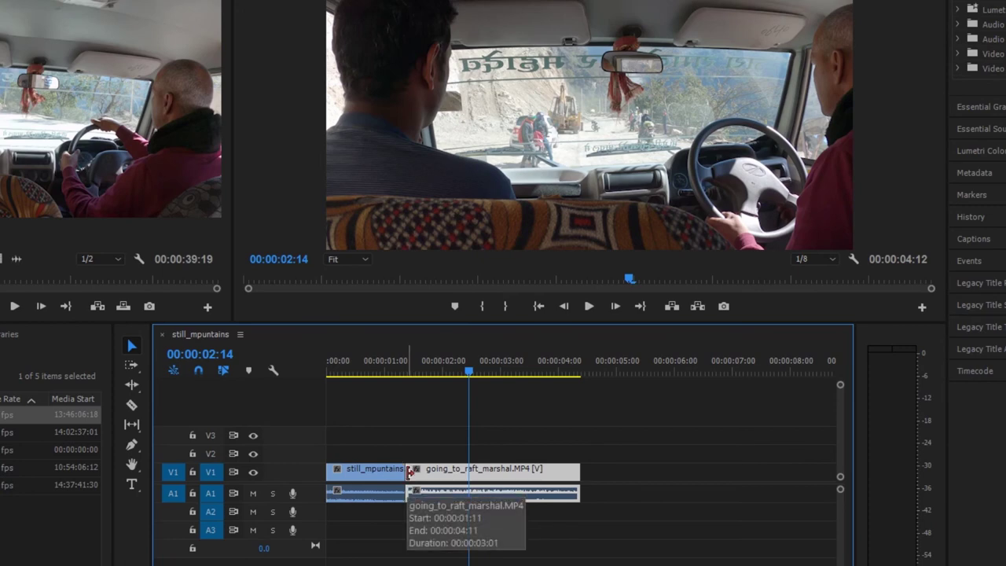
left_click(408, 470)
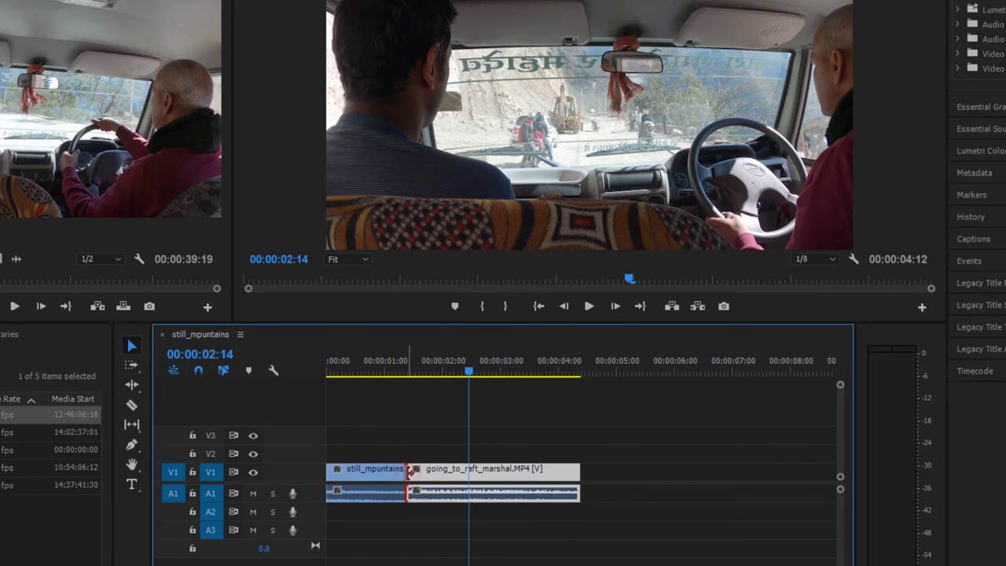
left_click_drag(408, 470, 472, 479)
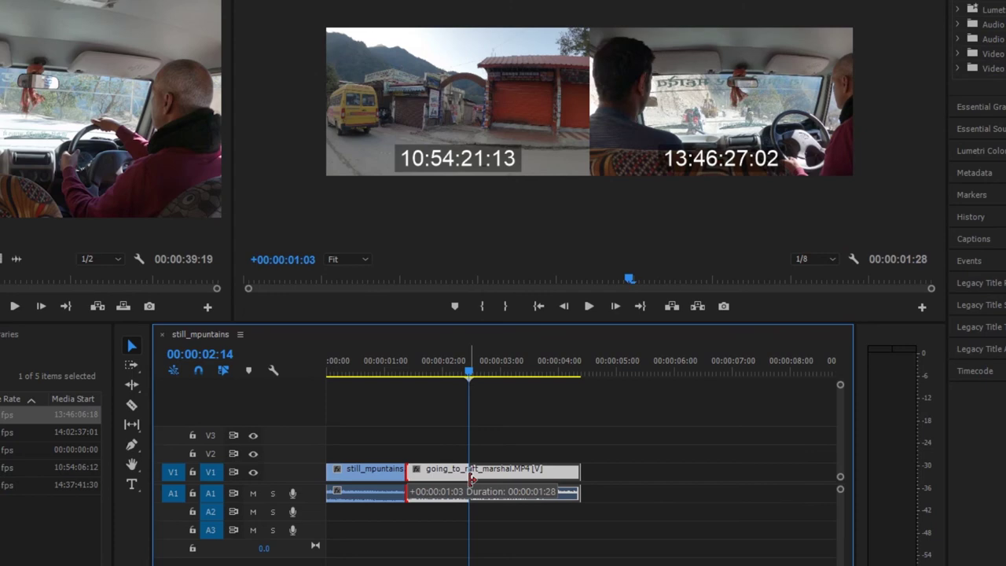
left_click_drag(471, 479, 472, 479)
mouse_move(476, 383)
left_mouse_down()
mouse_move(452, 380)
mouse_move(493, 375)
mouse_move(472, 373)
left_mouse_up()
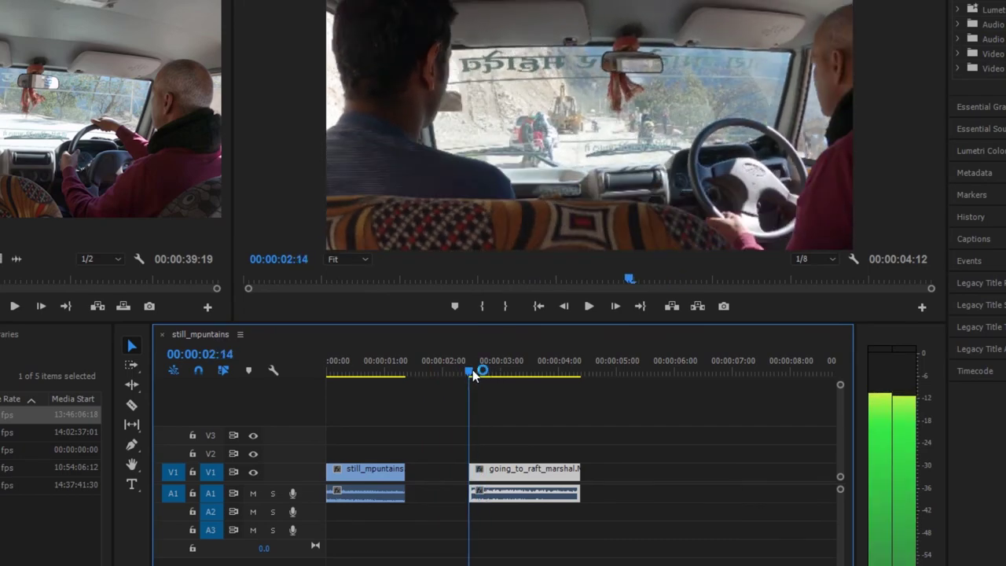
Trim the car clip's out edge back to the playhead at 00:00:04:06.
mouse_move(472, 370)
left_mouse_down()
mouse_move(580, 393)
mouse_move(558, 385)
mouse_move(569, 385)
left_mouse_up()
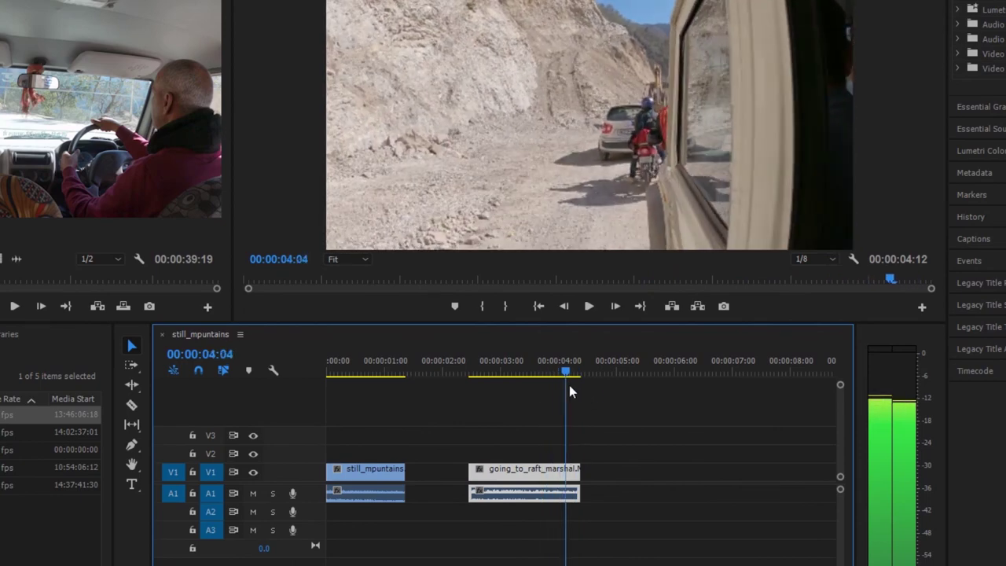
left_click(579, 468)
left_click_drag(576, 467, 569, 467)
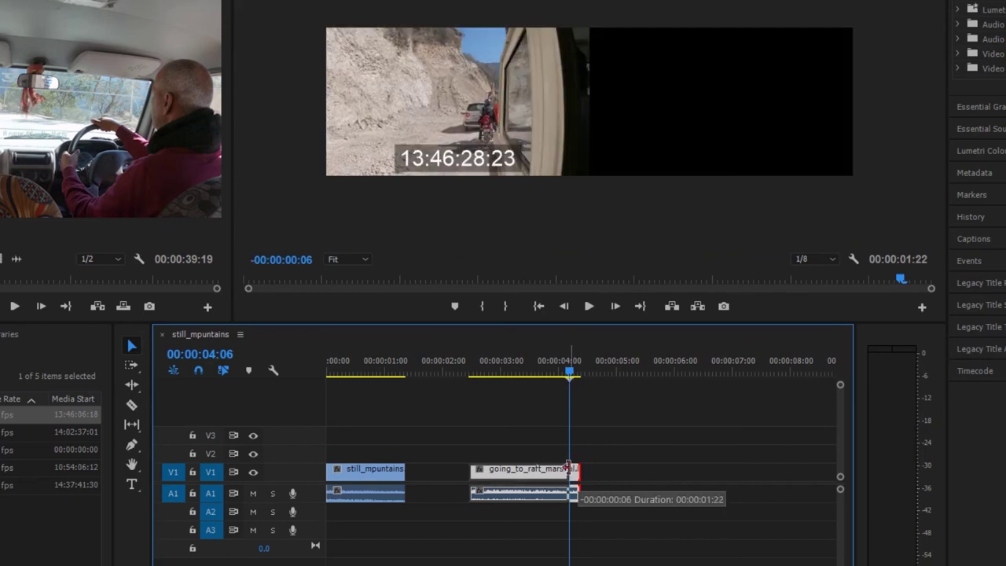
left_click_drag(570, 467, 571, 467)
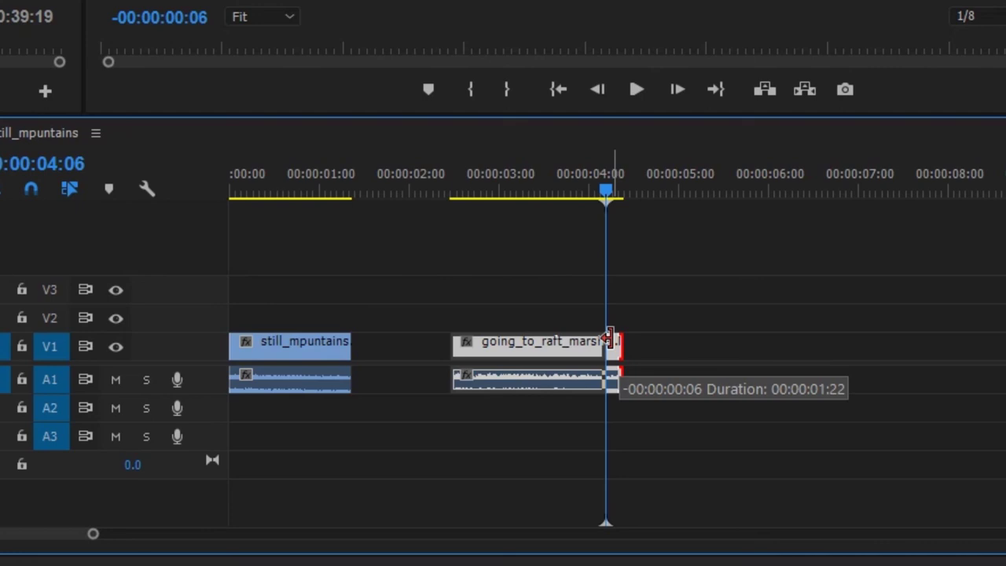
left_click_drag(608, 338, 610, 337)
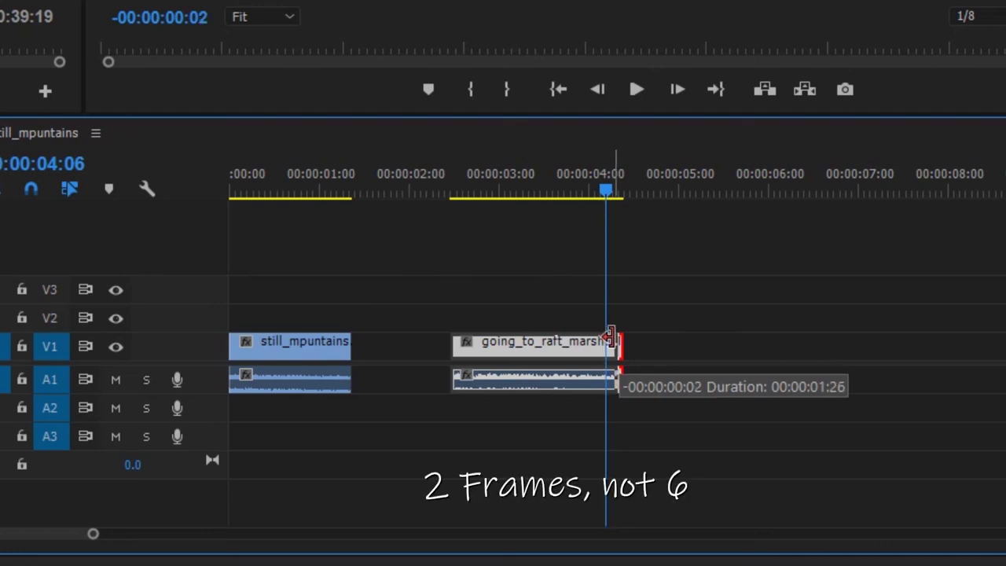
left_click_drag(611, 336, 606, 328)
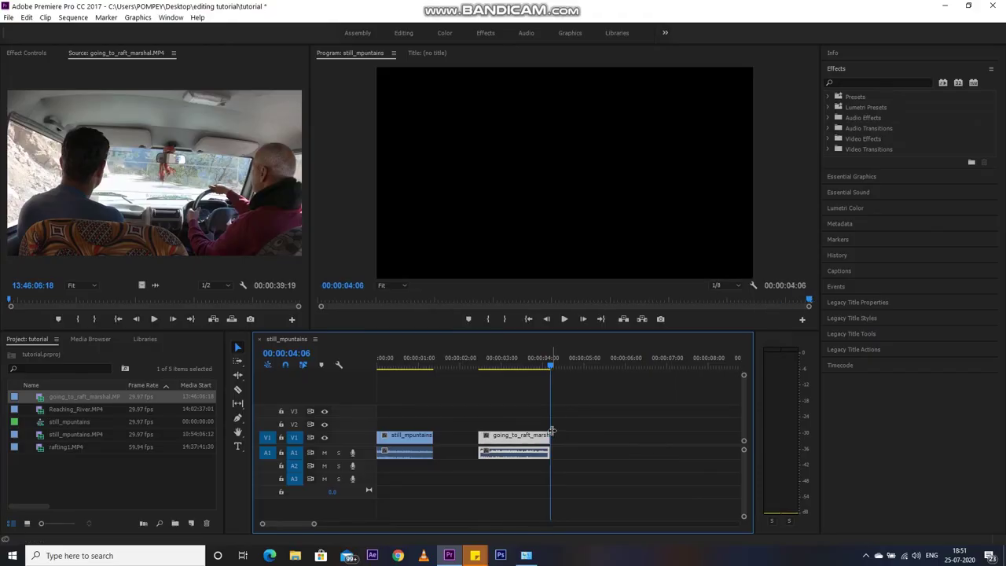
Ripple Delete the gap between the mountain clip and the car clip.
left_click(461, 440)
right_click(460, 437)
left_click(487, 462)
Play the 00:00:03:03 sequence from the start and scrub across the clip join.
left_click(436, 360)
left_click(385, 360)
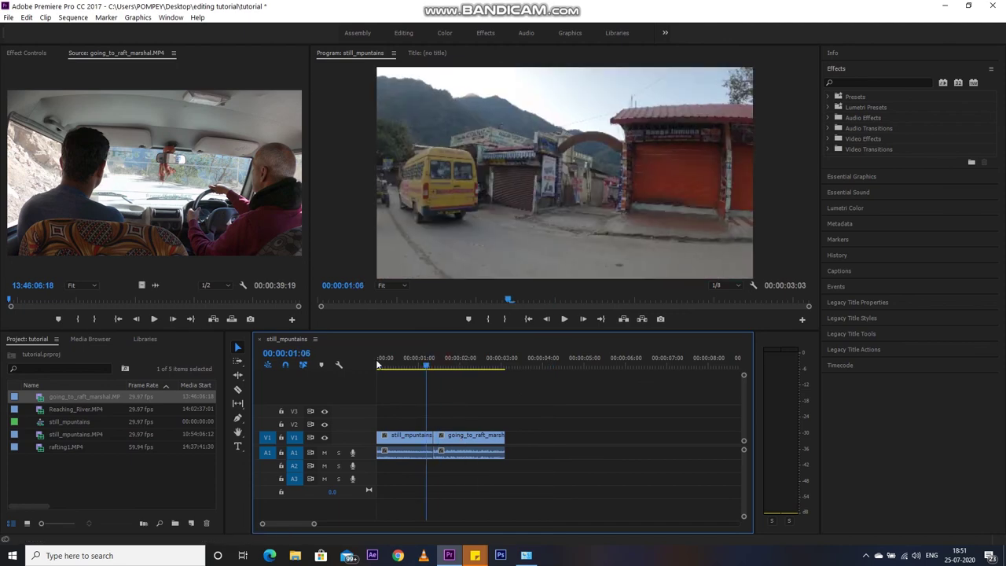
key("space")
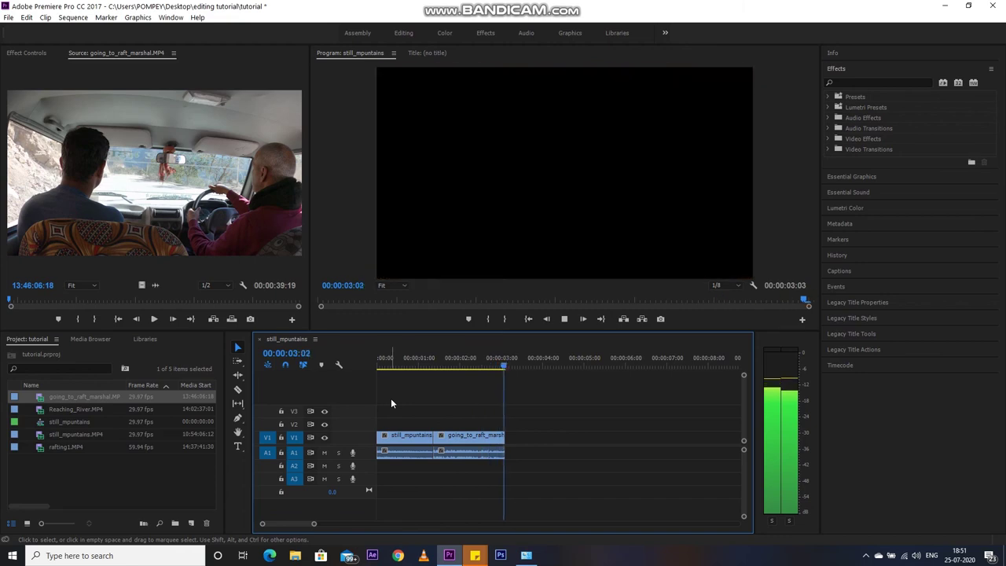
left_click(411, 359)
mouse_move(411, 359)
left_mouse_down()
mouse_move(419, 365)
mouse_move(410, 372)
left_mouse_up()
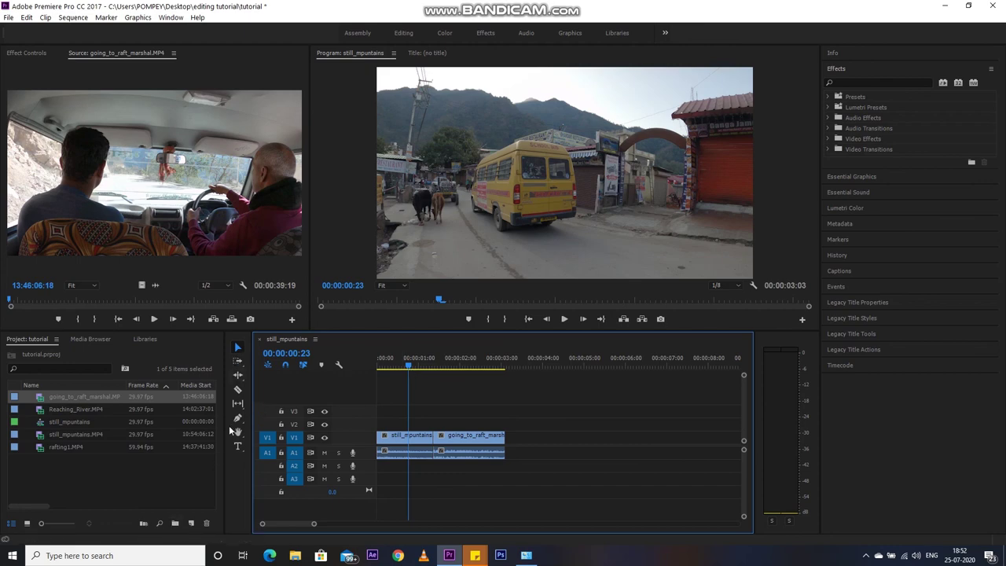
Select the Type tool and put the cursor in the Effects panel search field.
left_click(243, 478)
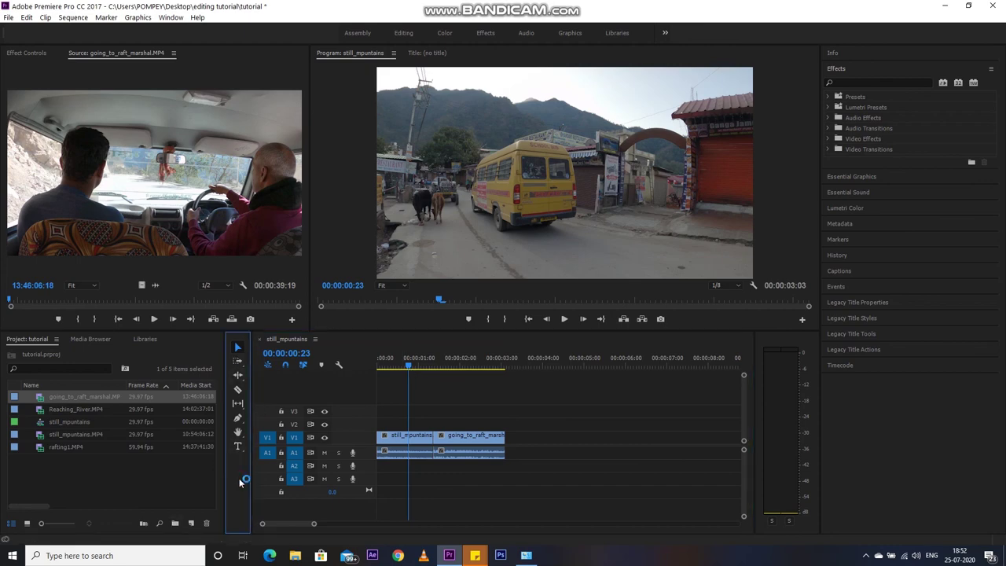
left_click(239, 447)
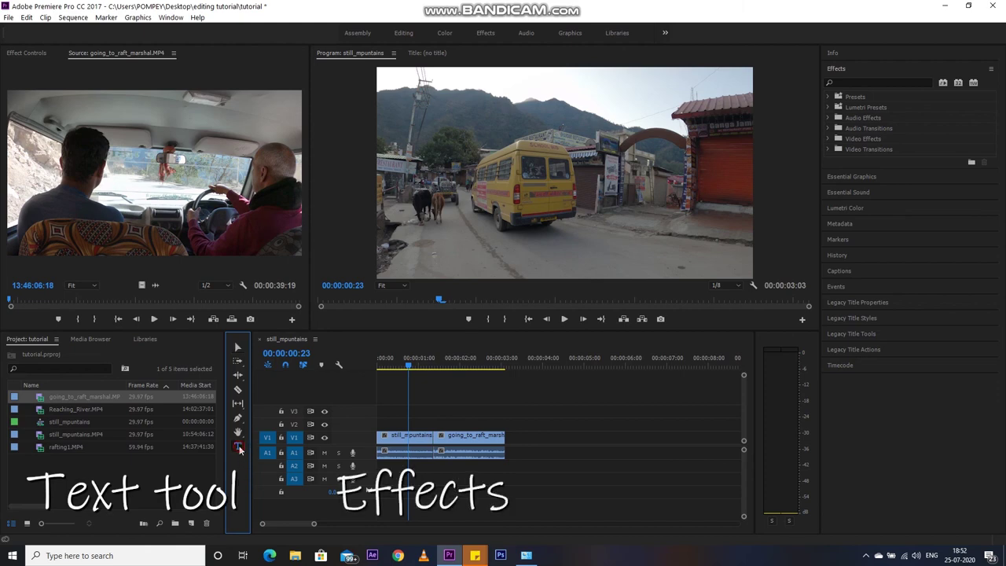
left_click(882, 82)
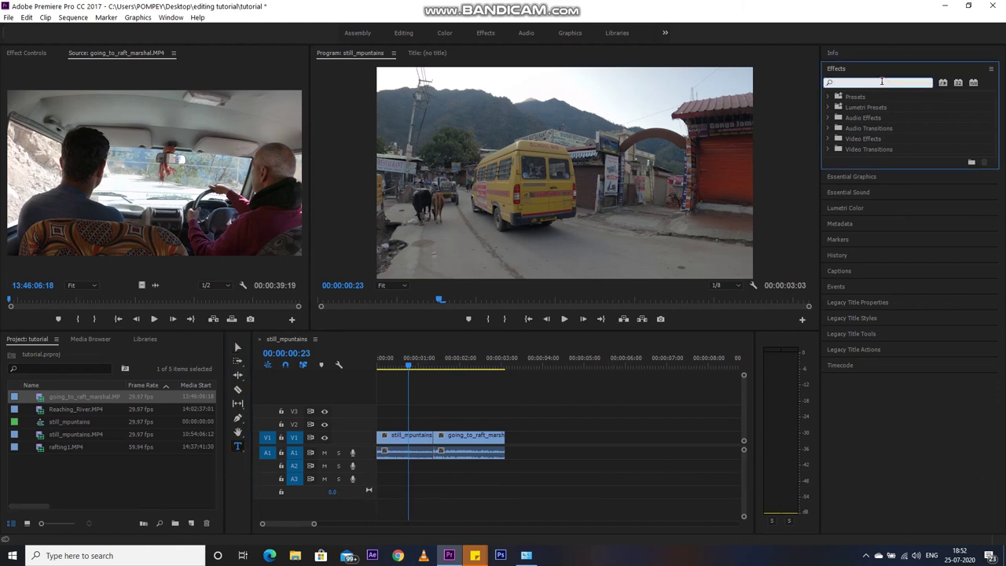
left_click(556, 427)
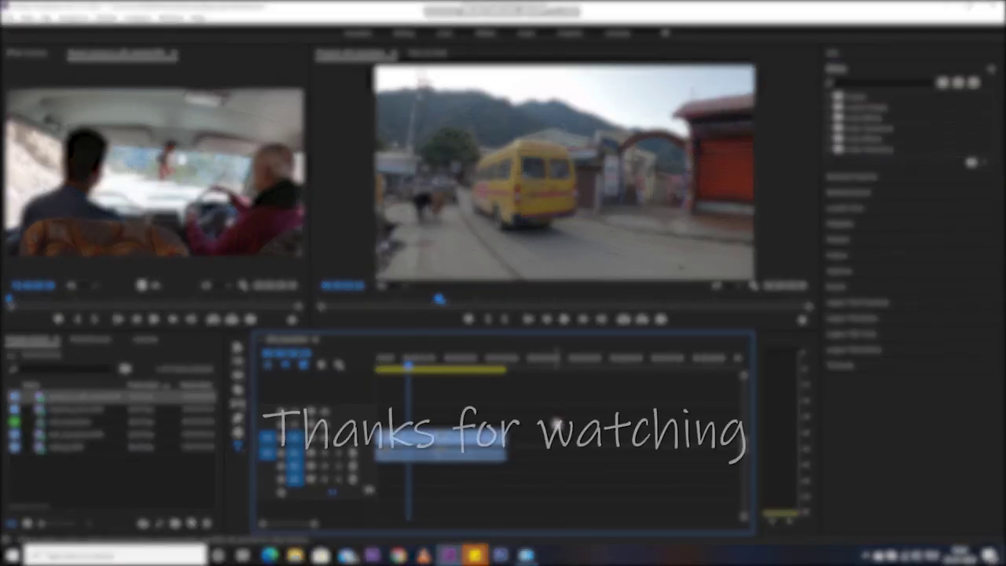